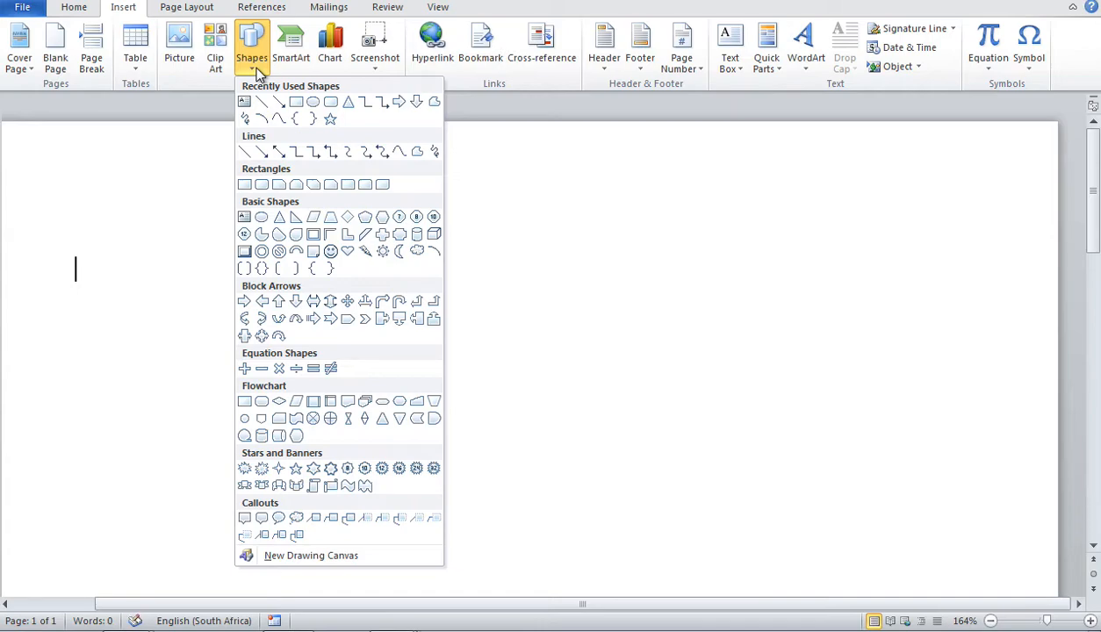
# Draw a Cube shape about 4.43 cm wide and 1.67 cm high, and place a copy about 1.47 cm wide against its right end.
pyautogui.click(433, 236)
pyautogui.moveTo(179, 256)
pyautogui.mouseDown()
pyautogui.moveTo(191, 312)
pyautogui.moveTo(357, 310)
pyautogui.moveTo(413, 340)
pyautogui.mouseUp()
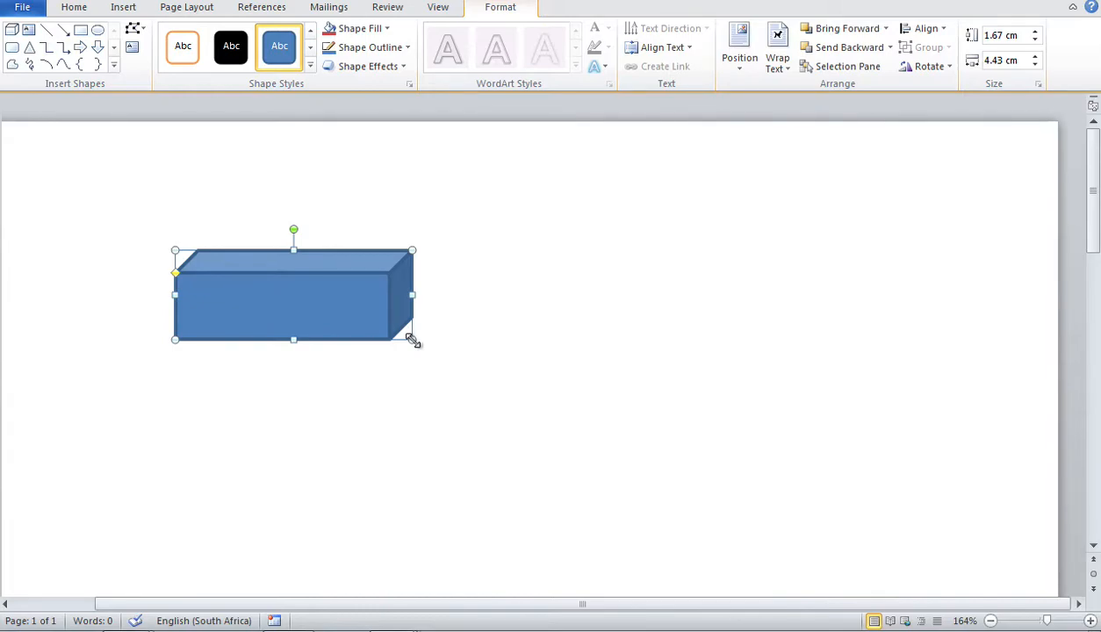
pyautogui.hotkey('ctrl', 'v')
pyautogui.moveTo(376, 332); pyautogui.dragTo(343, 298)
pyautogui.click(630, 326)
# Duplicate the first long block and line the copy up against the right end of the narrow middle block.
pyautogui.click(288, 322)
pyautogui.hotkey('ctrl', 'v')
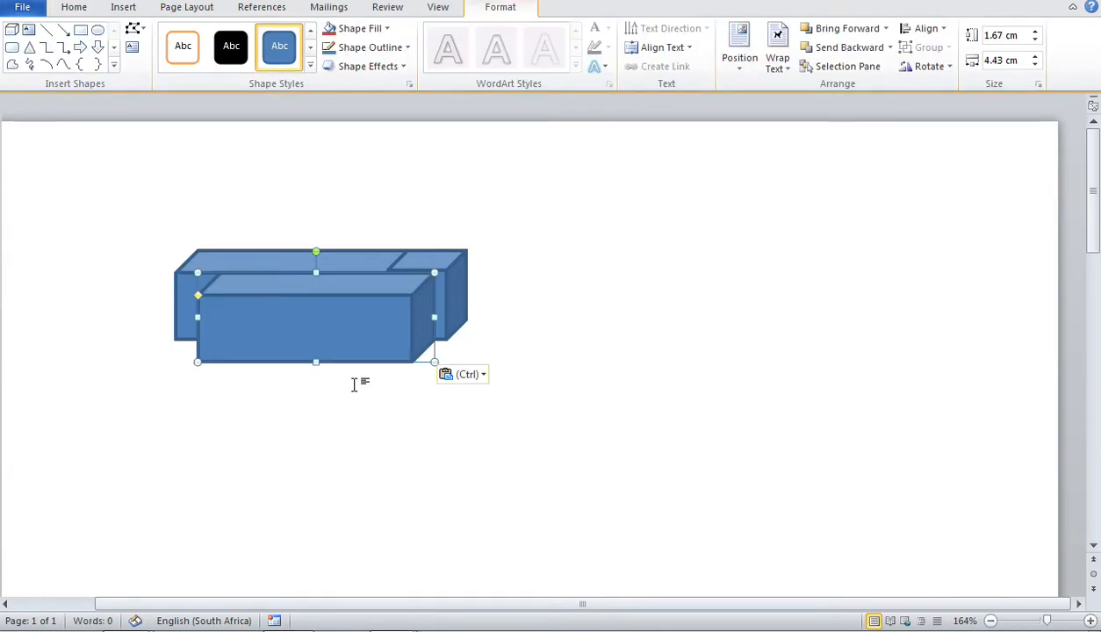
pyautogui.moveTo(375, 326); pyautogui.dragTo(587, 302)
pyautogui.click(647, 472)
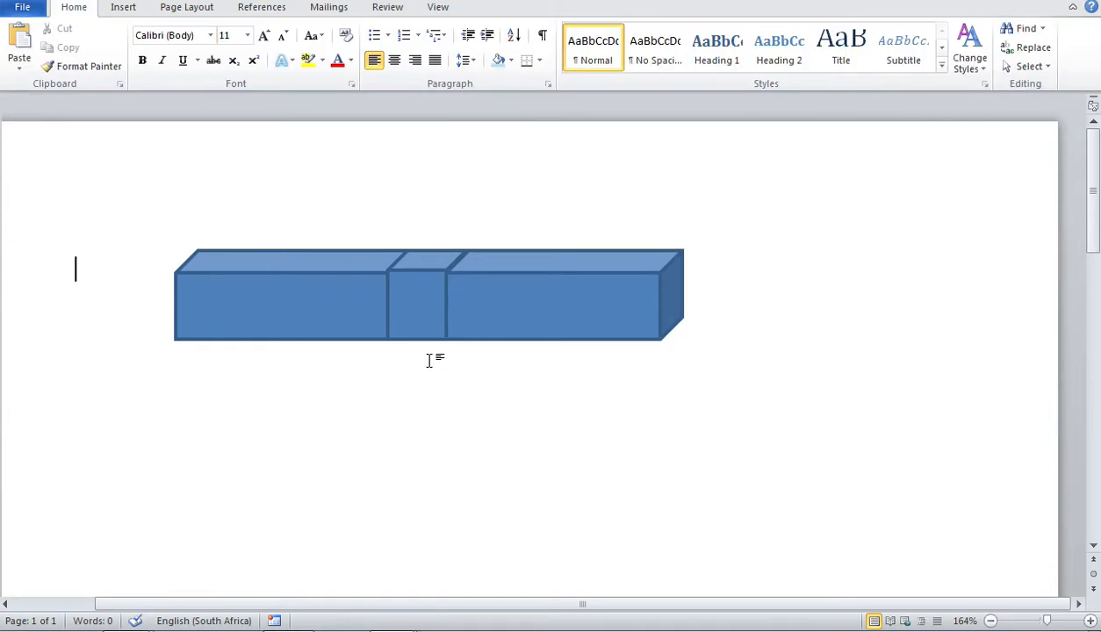
# Fill the narrow middle block with a lighter blue theme color.
pyautogui.click(419, 321)
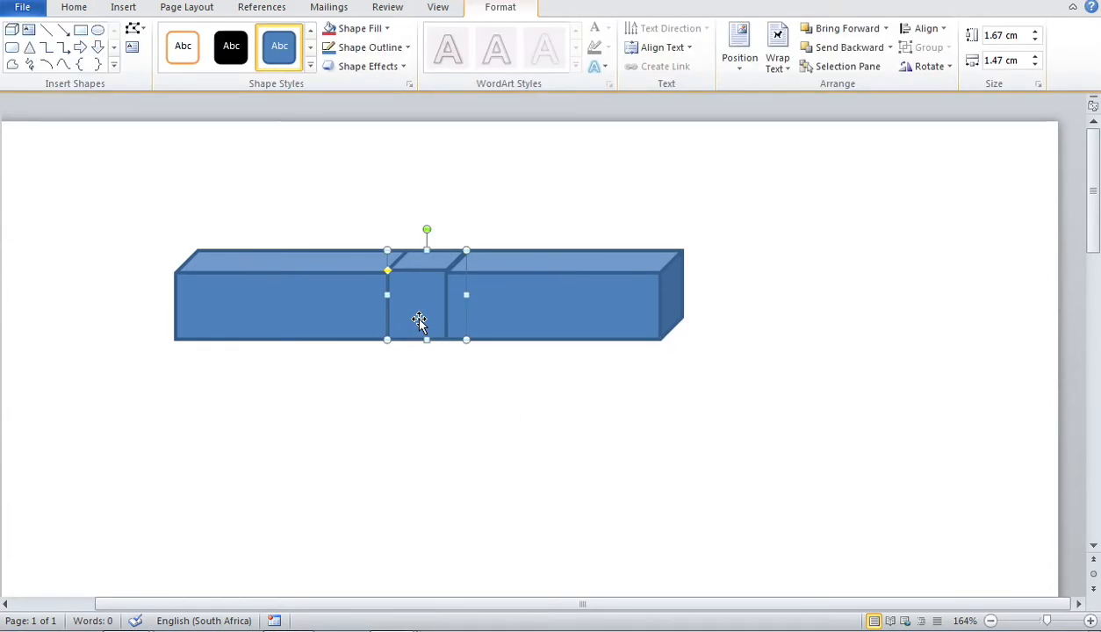
pyautogui.click(373, 36)
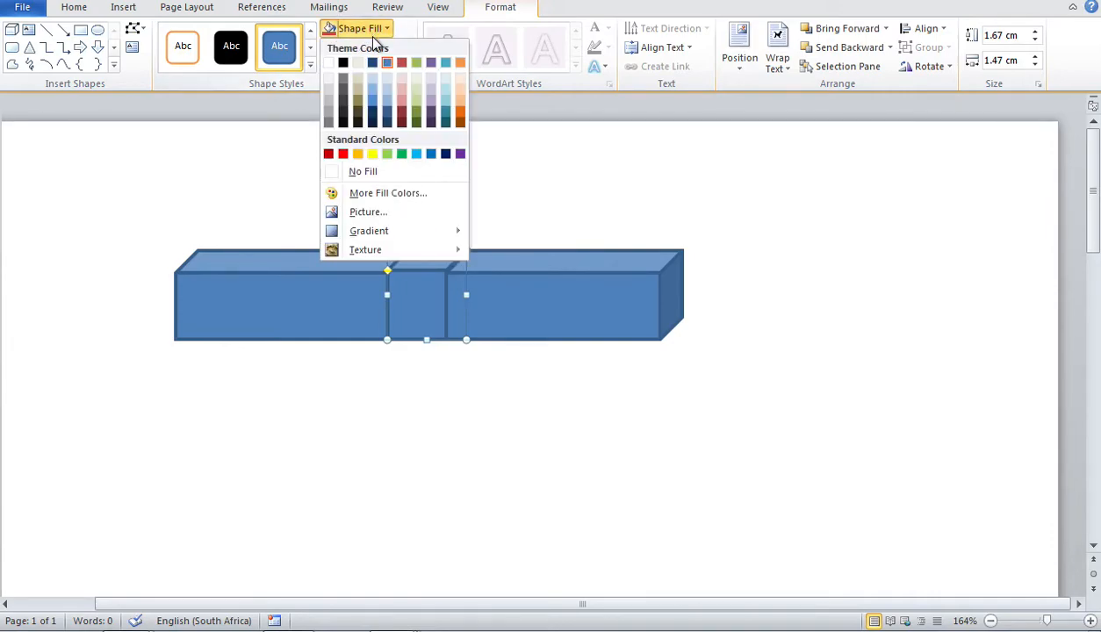
pyautogui.click(389, 105)
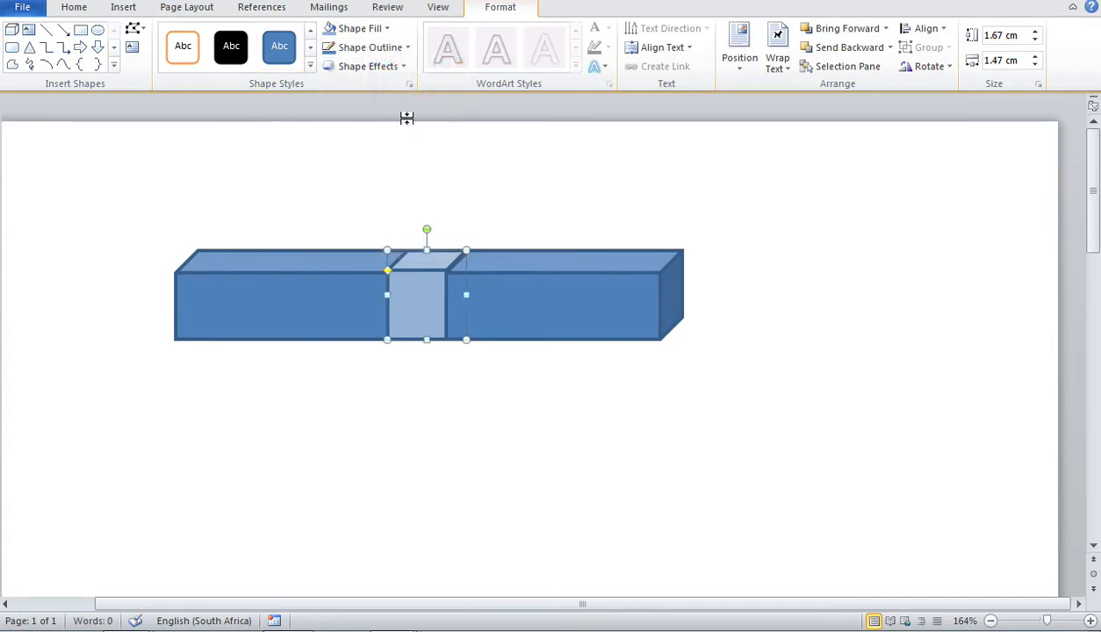
pyautogui.click(553, 343)
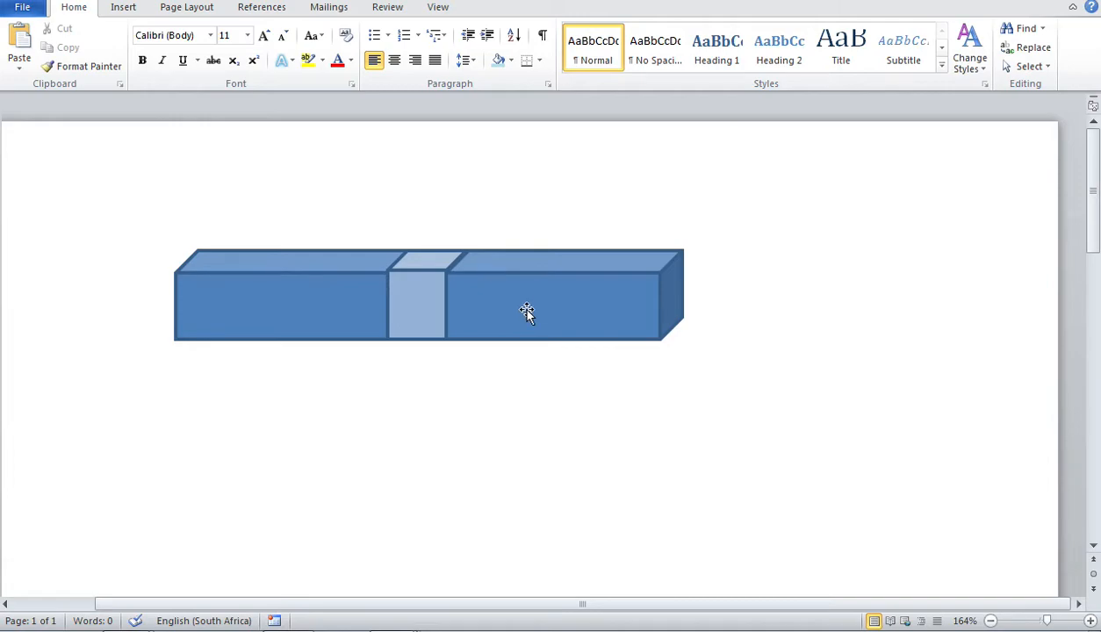
# Label the long block at the right end of the row "Block 2".
pyautogui.click(526, 312)
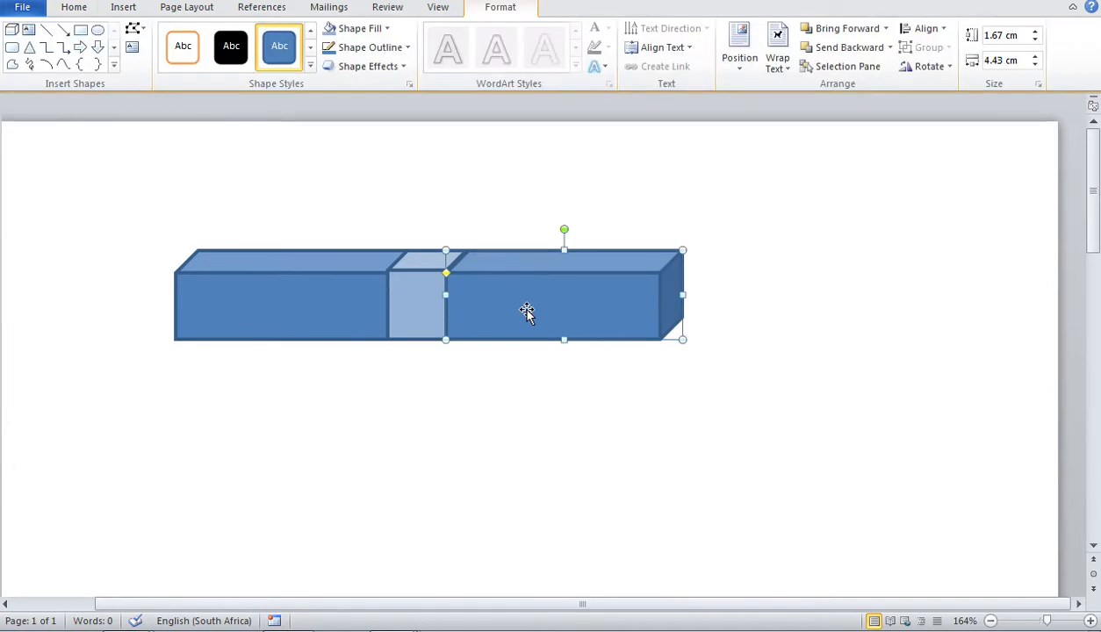
pyautogui.write('Blo')
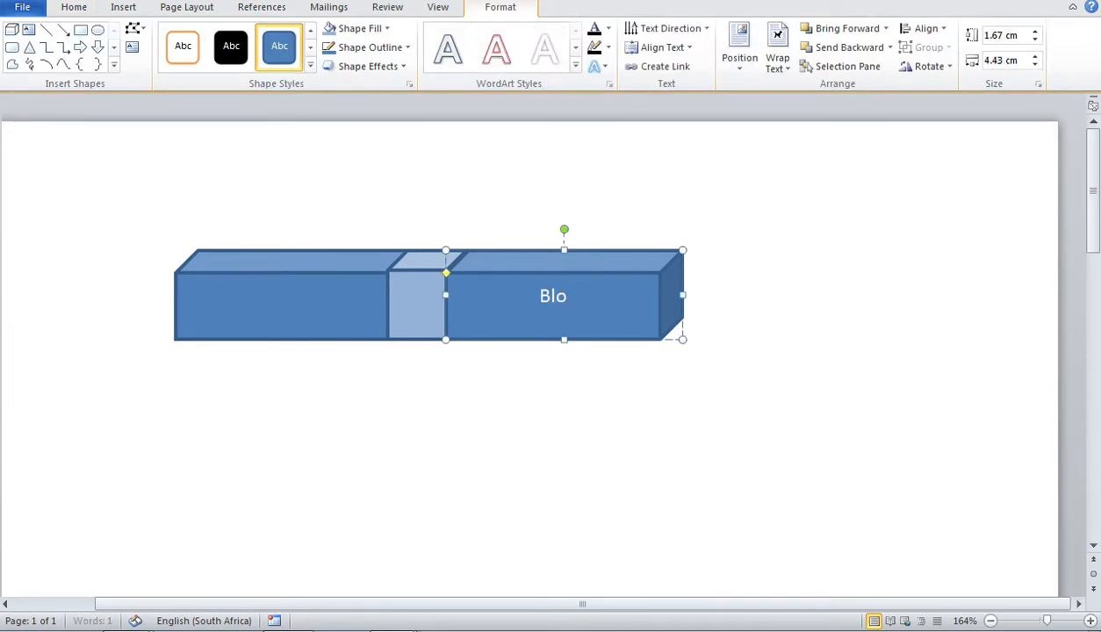
pyautogui.write('ck 2')
pyautogui.click(671, 412)
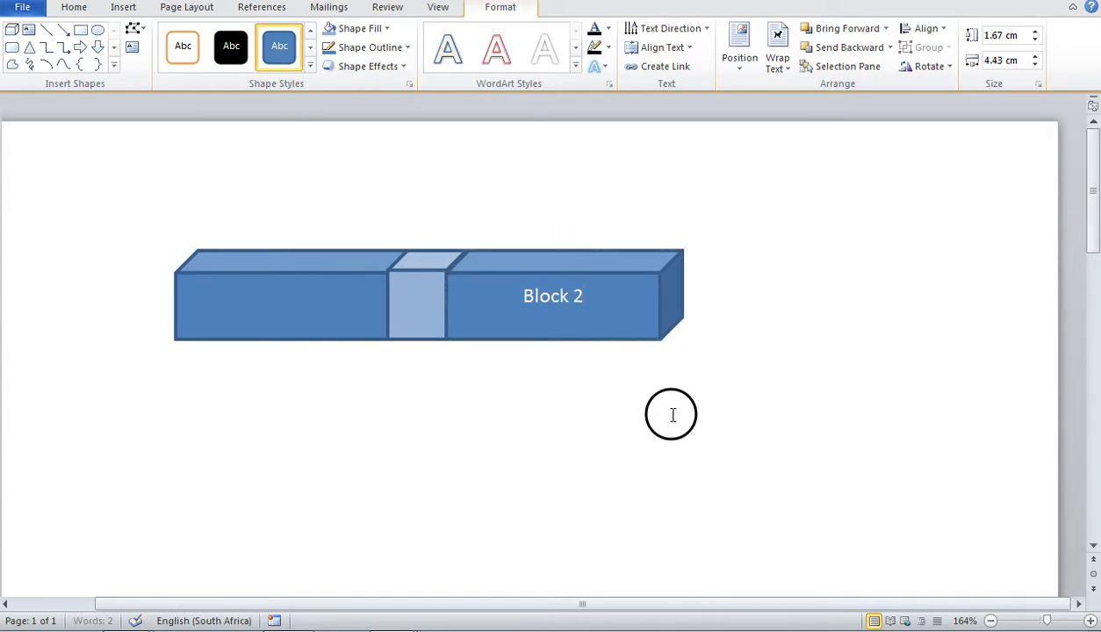
# Label the long block at the left end of the row "Block 1".
pyautogui.click(324, 315)
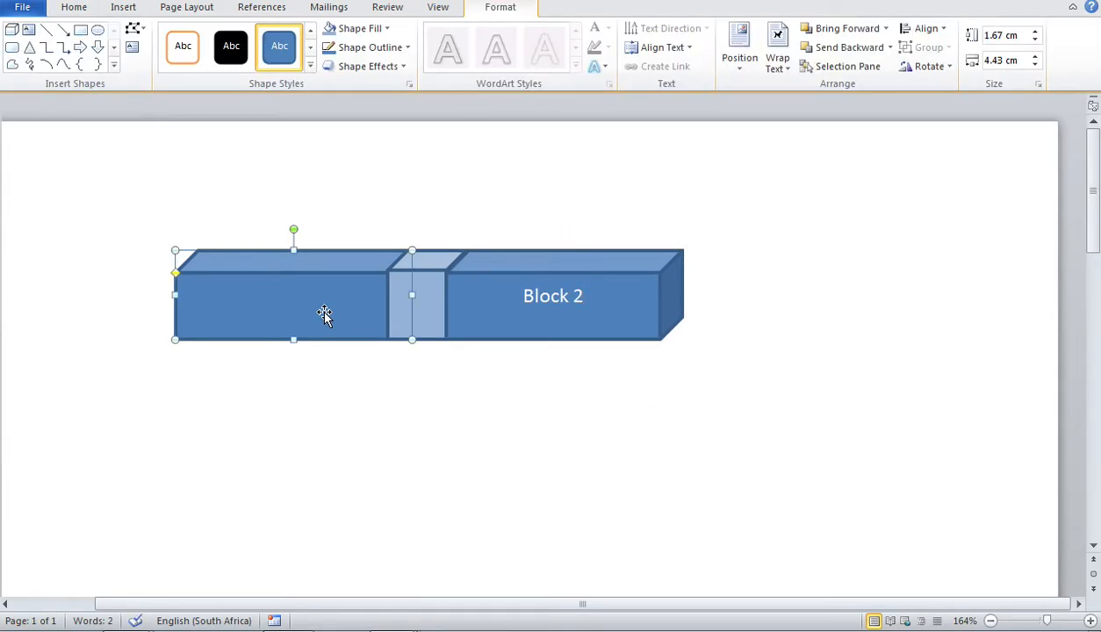
pyautogui.write('Block 2')
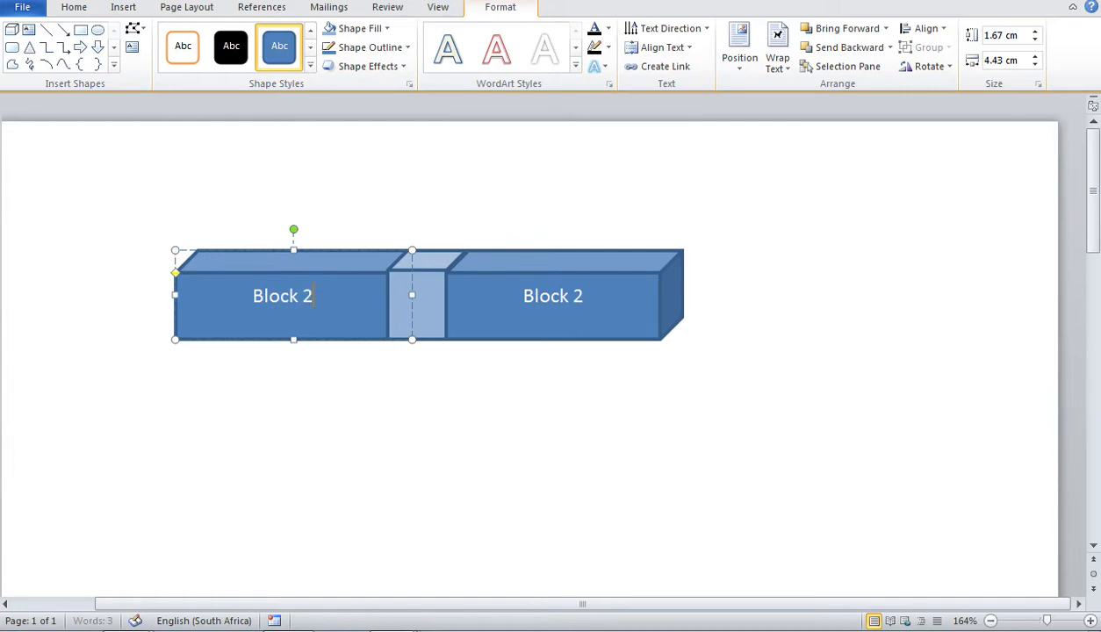
pyautogui.press('BackSpace')
pyautogui.write('1')
pyautogui.click(478, 413)
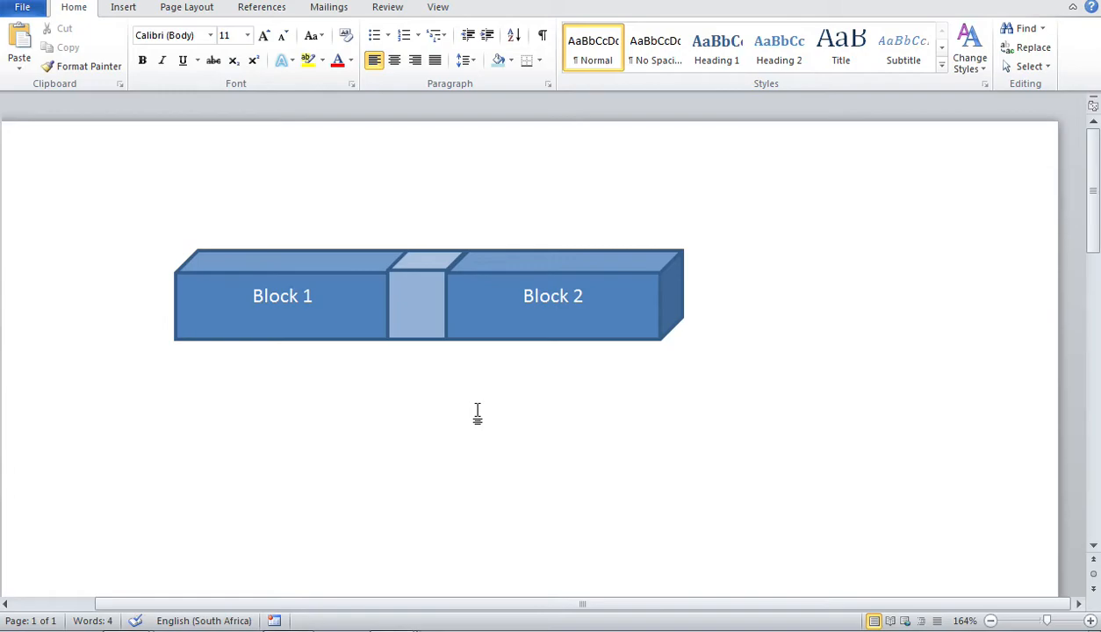
pyautogui.click(464, 607)
pyautogui.moveTo(463, 608); pyautogui.dragTo(320, 611)
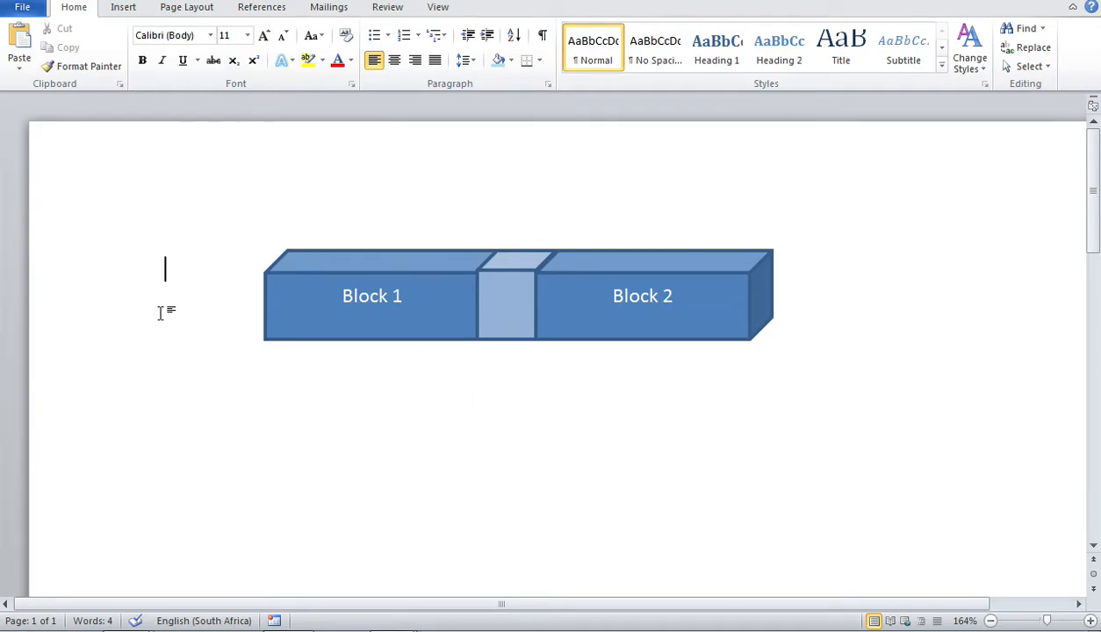
pyautogui.click(277, 337)
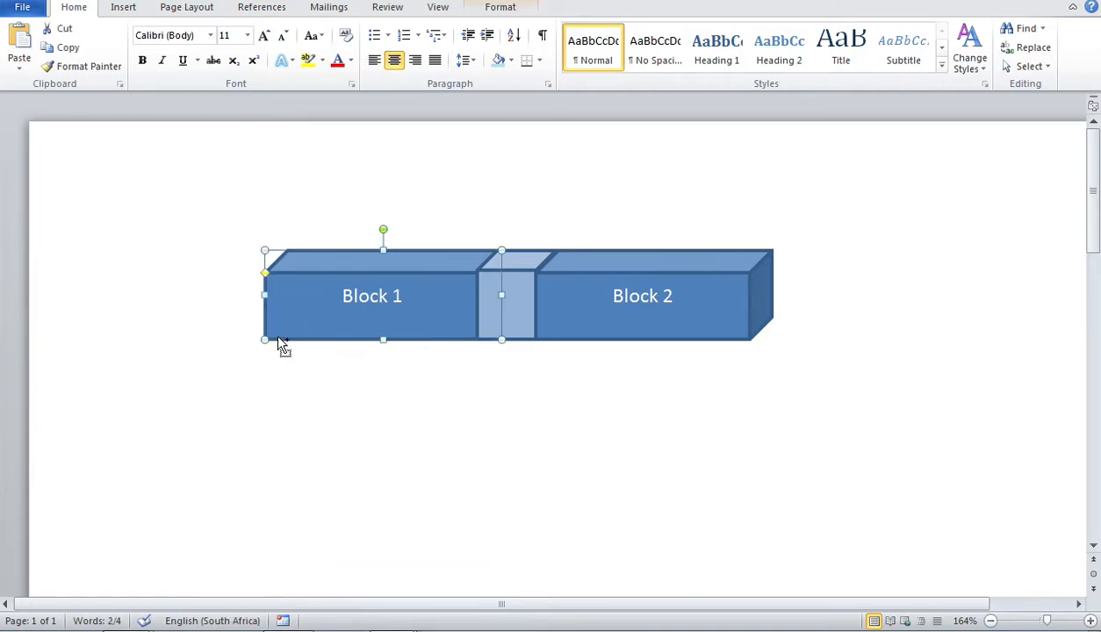
pyautogui.click(519, 295)
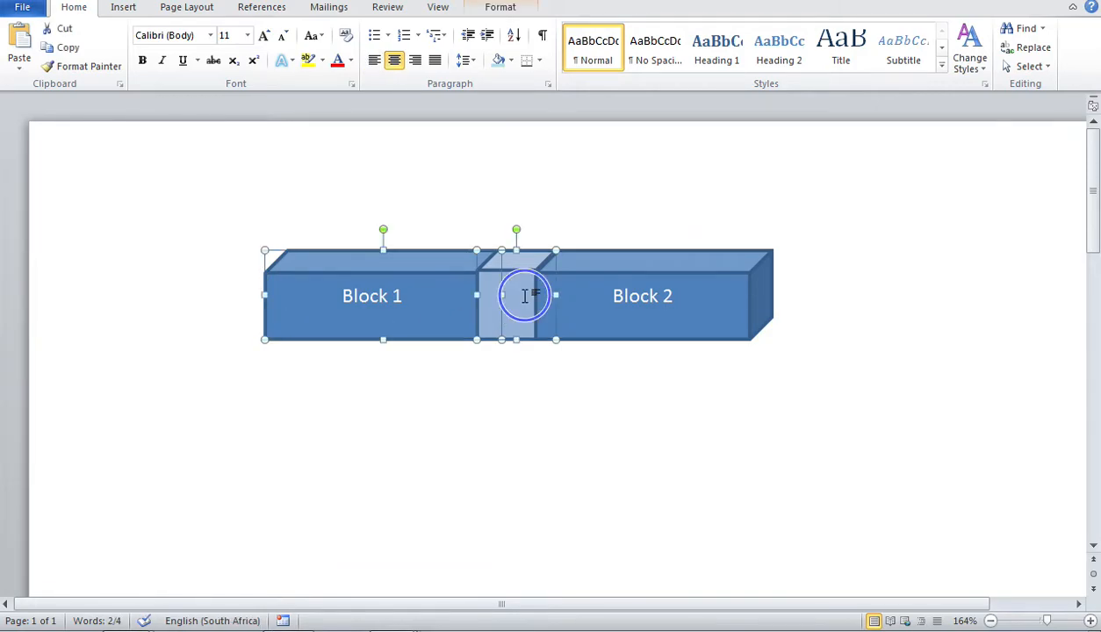
pyautogui.tripleClick(590, 302)
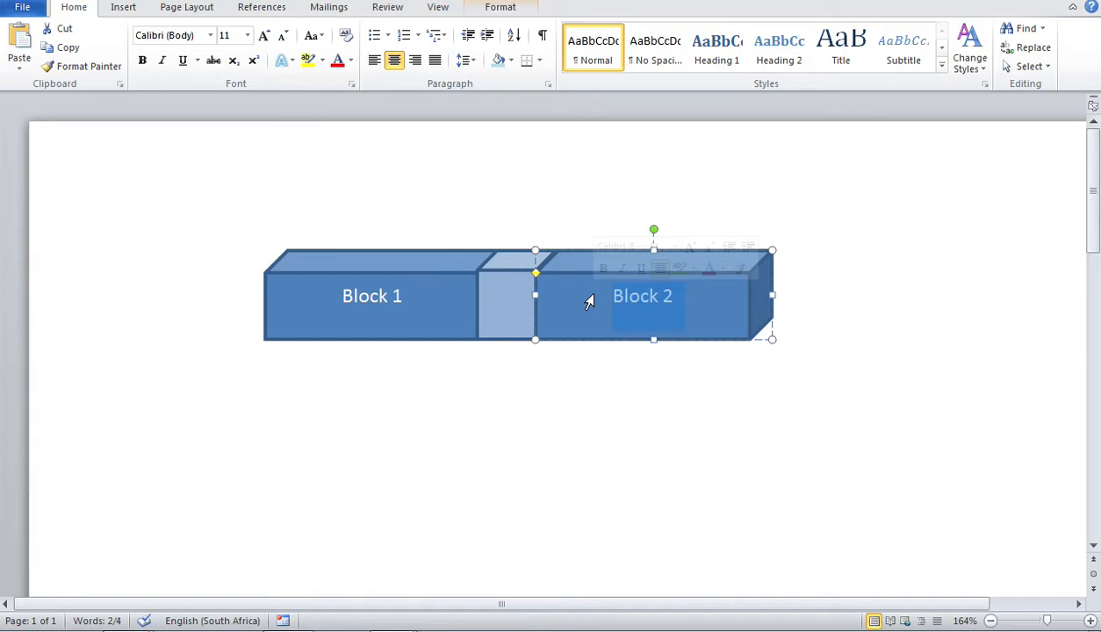
pyautogui.keyDown('shift'); pyautogui.click(374, 301); pyautogui.keyUp('shift')
pyautogui.keyDown('shift'); pyautogui.click(504, 299); pyautogui.keyUp('shift')
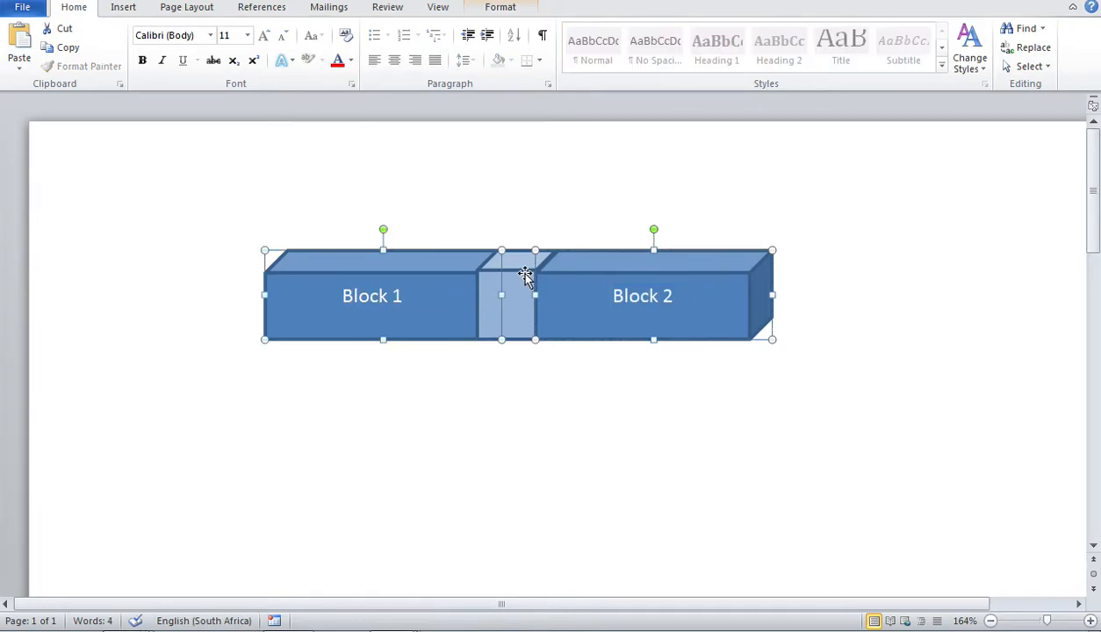
pyautogui.keyDown('shift'); pyautogui.click(579, 273); pyautogui.keyUp('shift')
pyautogui.keyDown('shift'); pyautogui.click(582, 276); pyautogui.keyUp('shift')
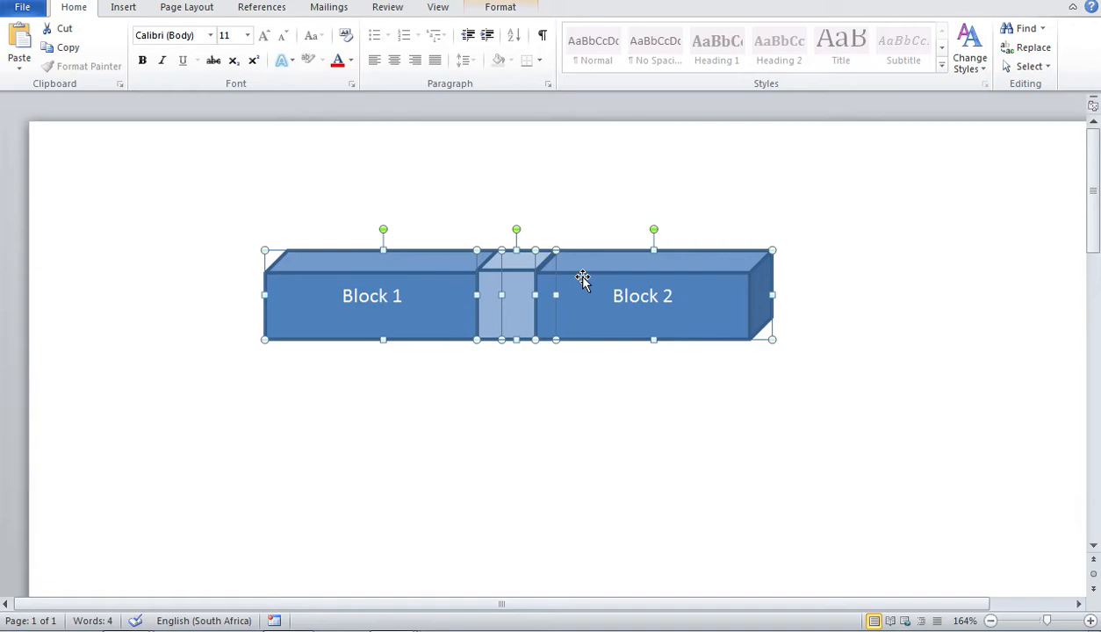
pyautogui.click(627, 430)
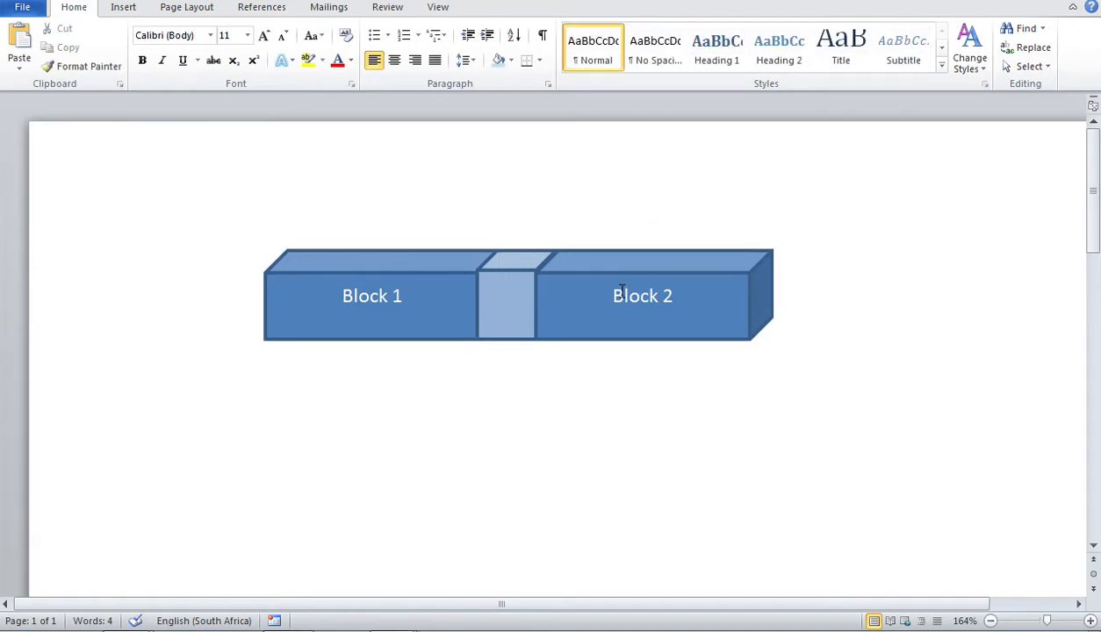
# Move Block 2 away from the row on its own, and undo the move.
pyautogui.moveTo(615, 277); pyautogui.dragTo(761, 276)
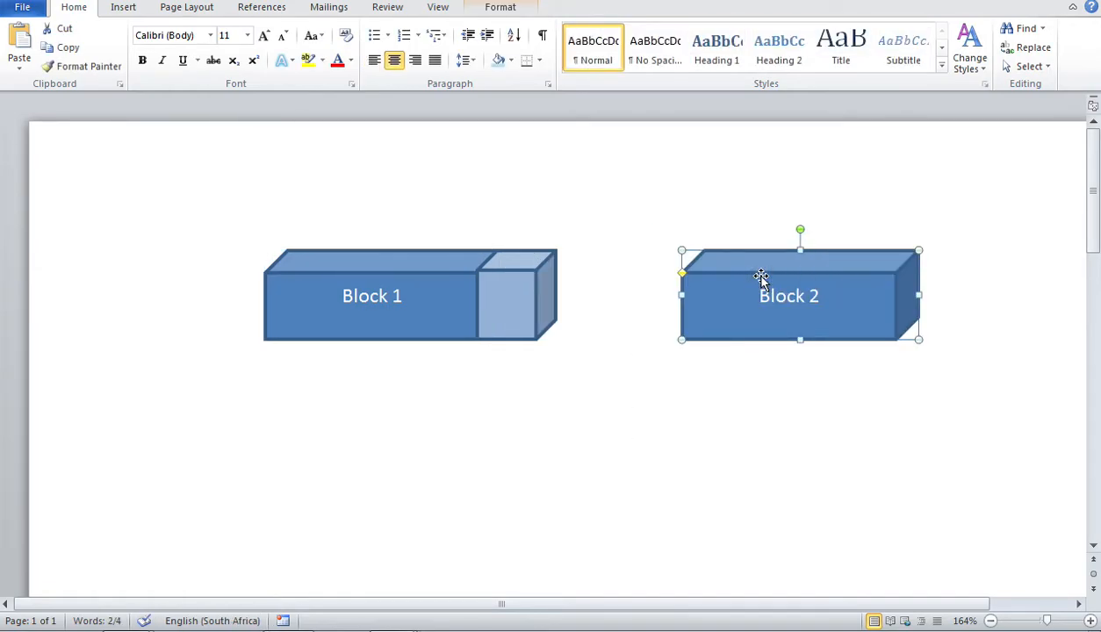
pyautogui.hotkey('ctrl', 'z')
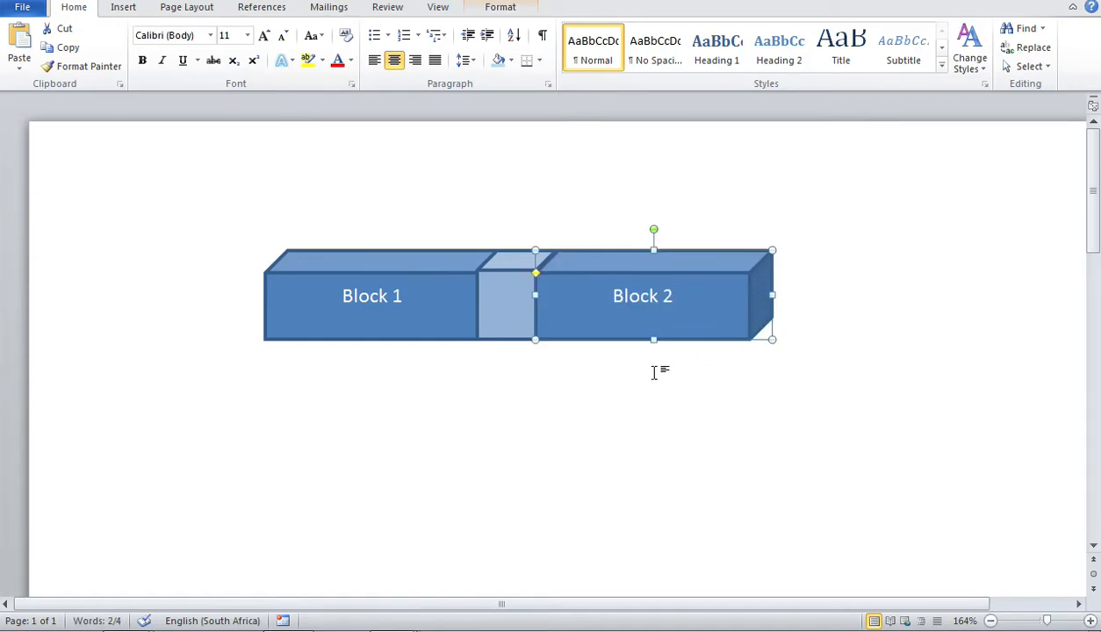
# Group Block 1, the narrow middle block and Block 2, and move the group toward the right edge of the page.
pyautogui.keyDown('shift'); pyautogui.click(499, 289); pyautogui.keyUp('shift')
pyautogui.keyDown('shift'); pyautogui.click(441, 279); pyautogui.keyUp('shift')
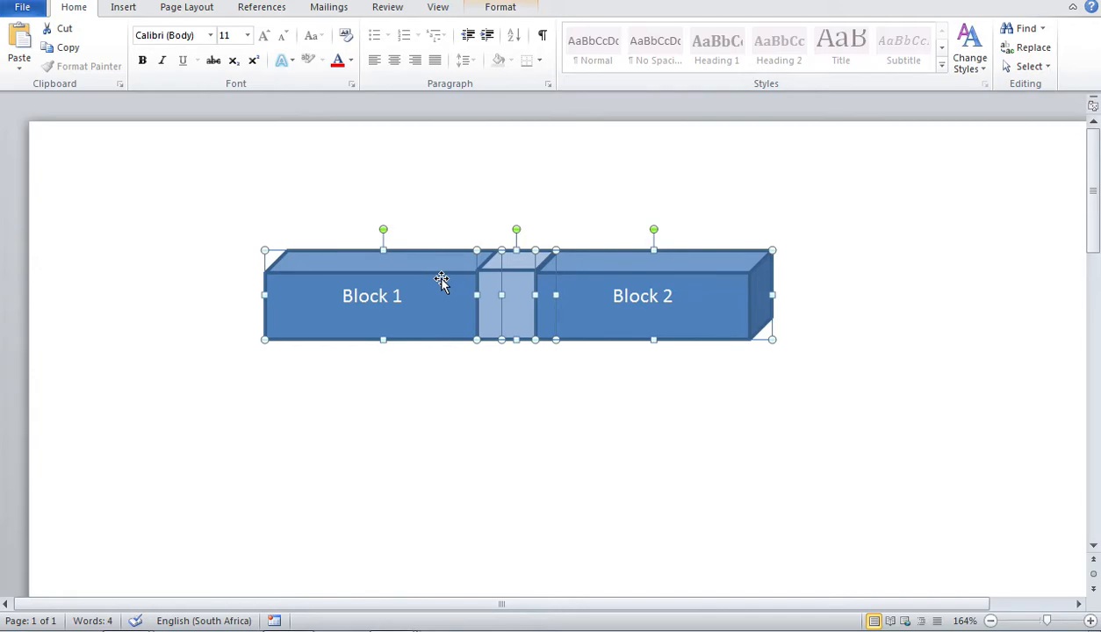
pyautogui.rightClick(441, 280)
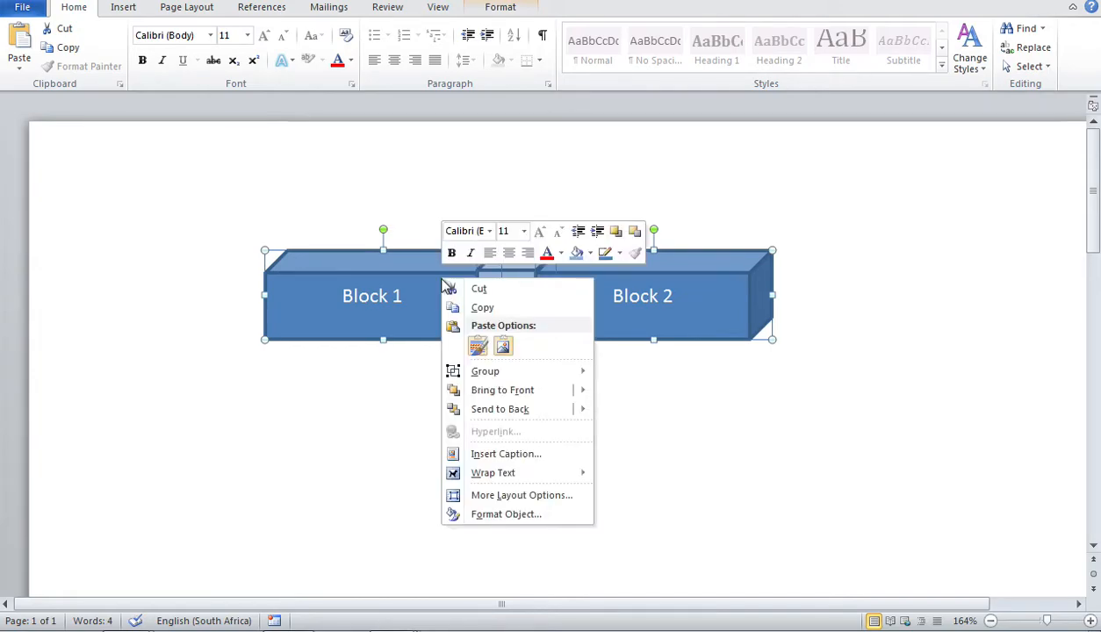
pyautogui.moveTo(478, 371)
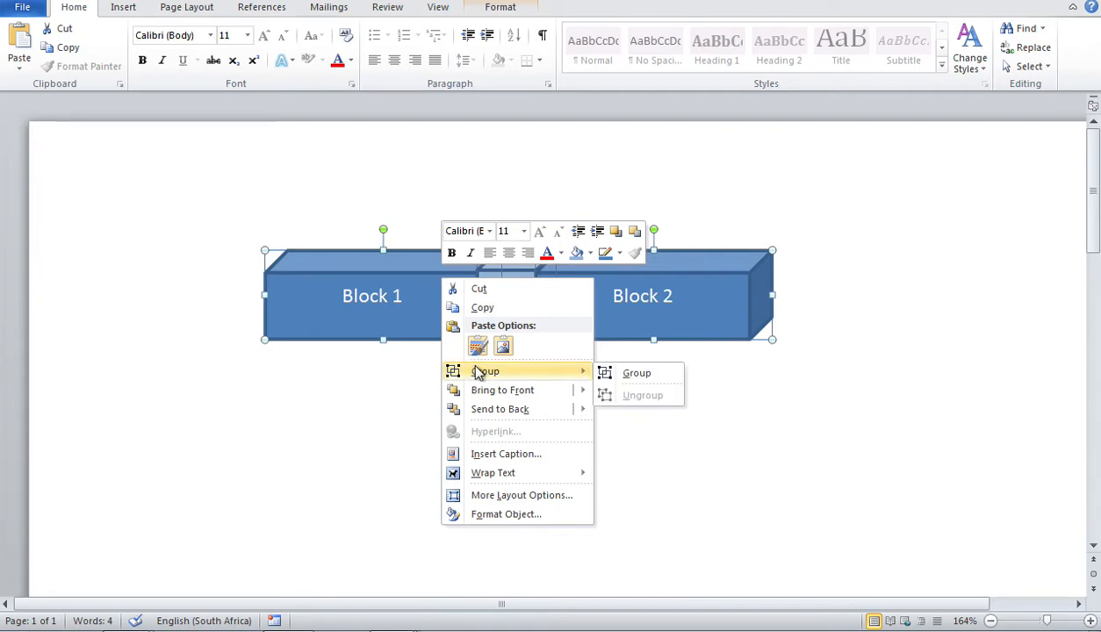
pyautogui.click(636, 373)
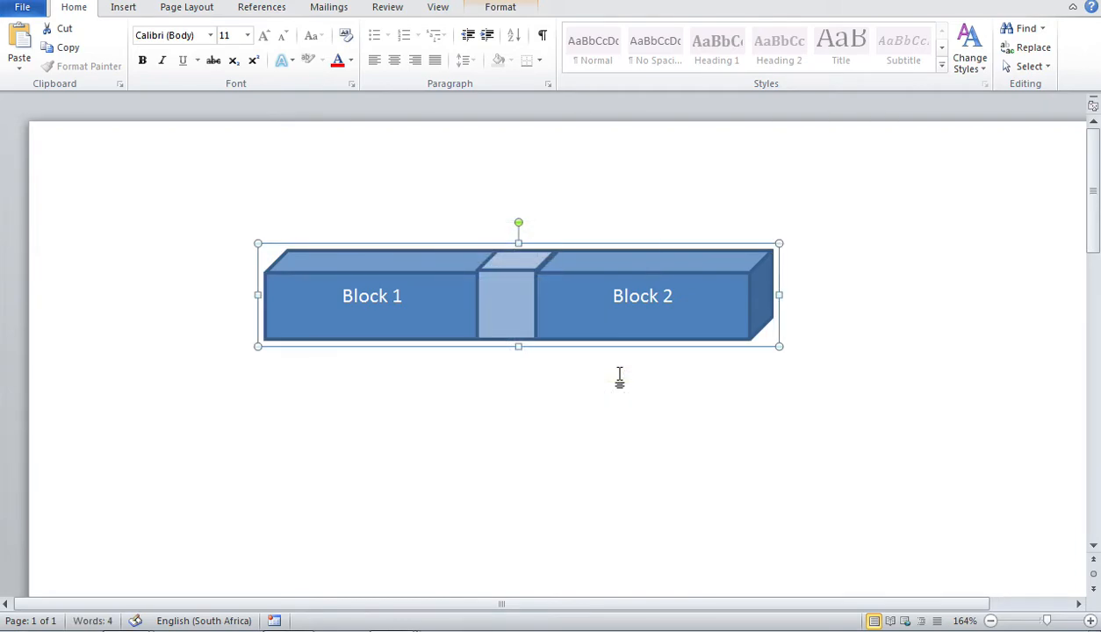
pyautogui.click(691, 406)
pyautogui.moveTo(686, 273); pyautogui.dragTo(971, 287)
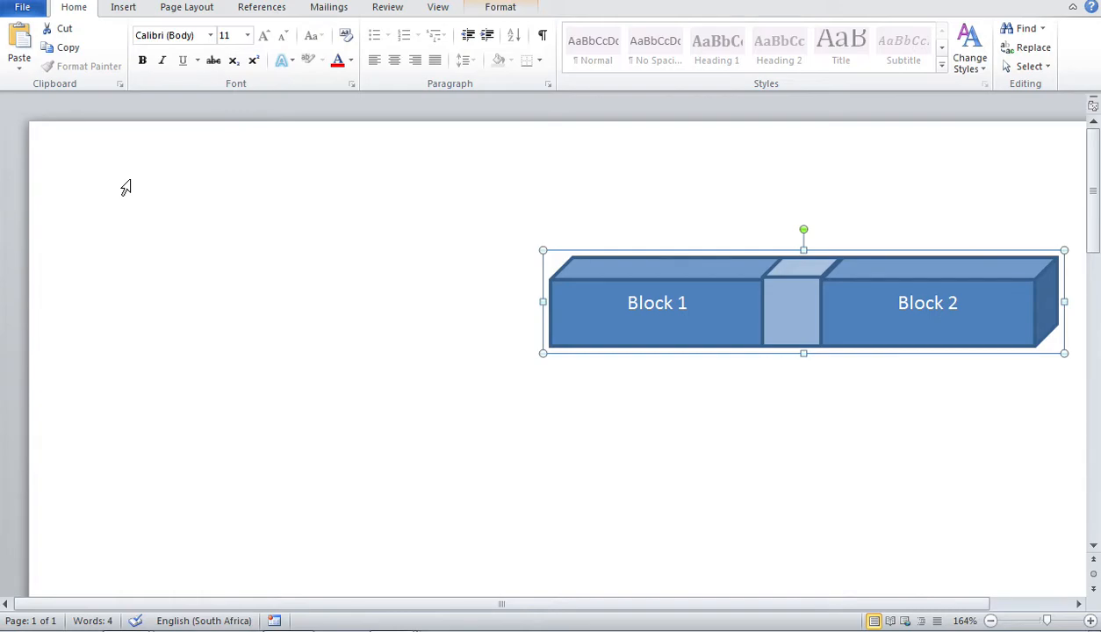
# Insert a Simple Text Box and place it to the left of the grouped blocks.
pyautogui.click(124, 8)
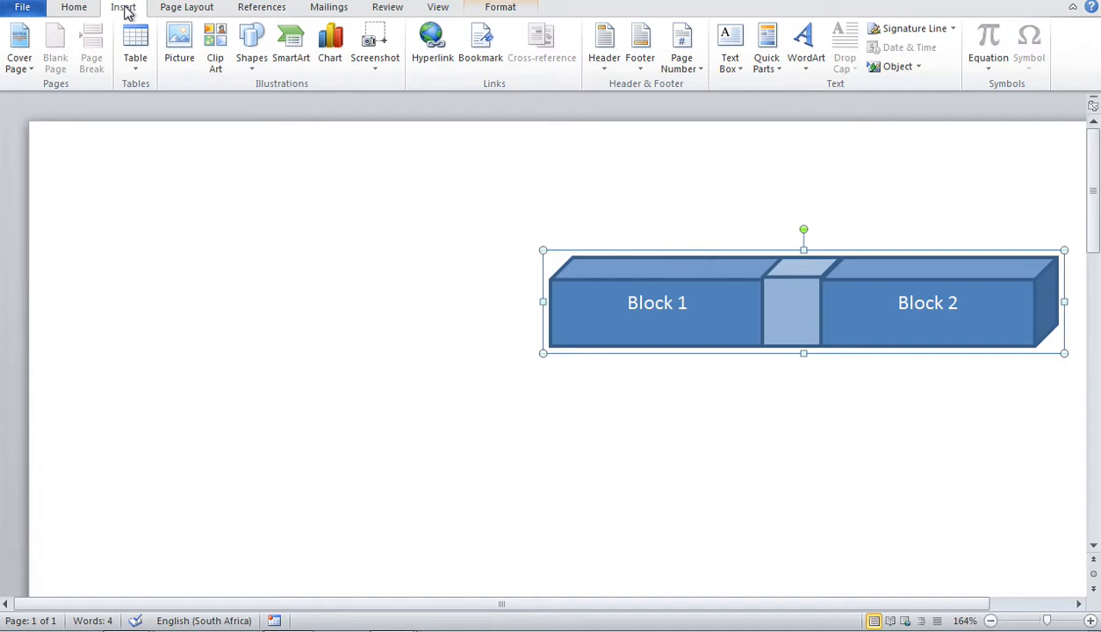
pyautogui.click(731, 36)
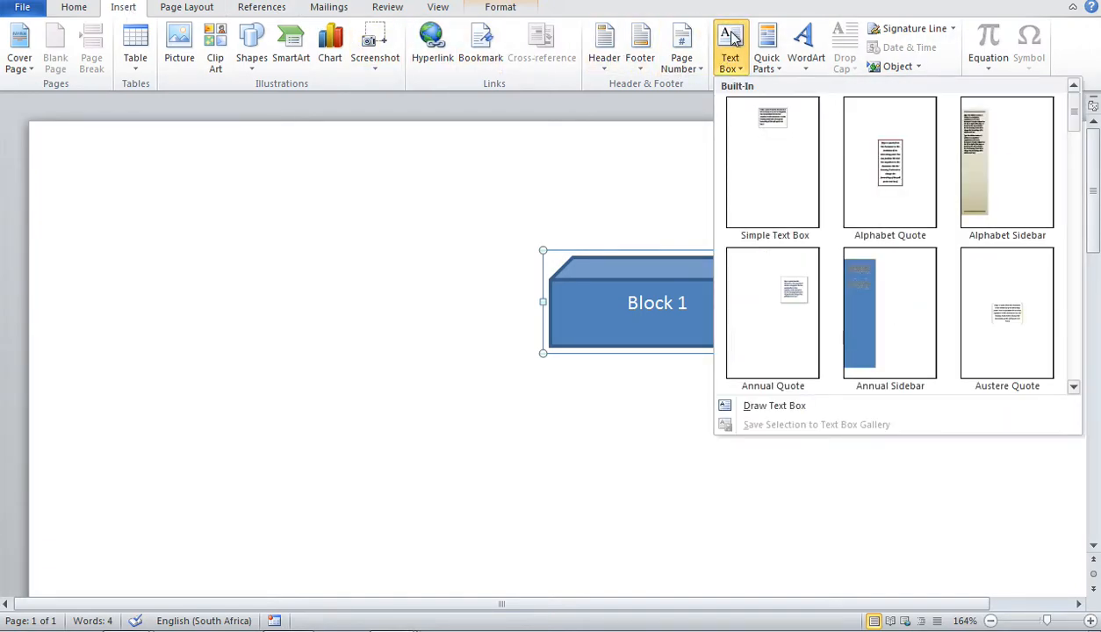
pyautogui.click(779, 129)
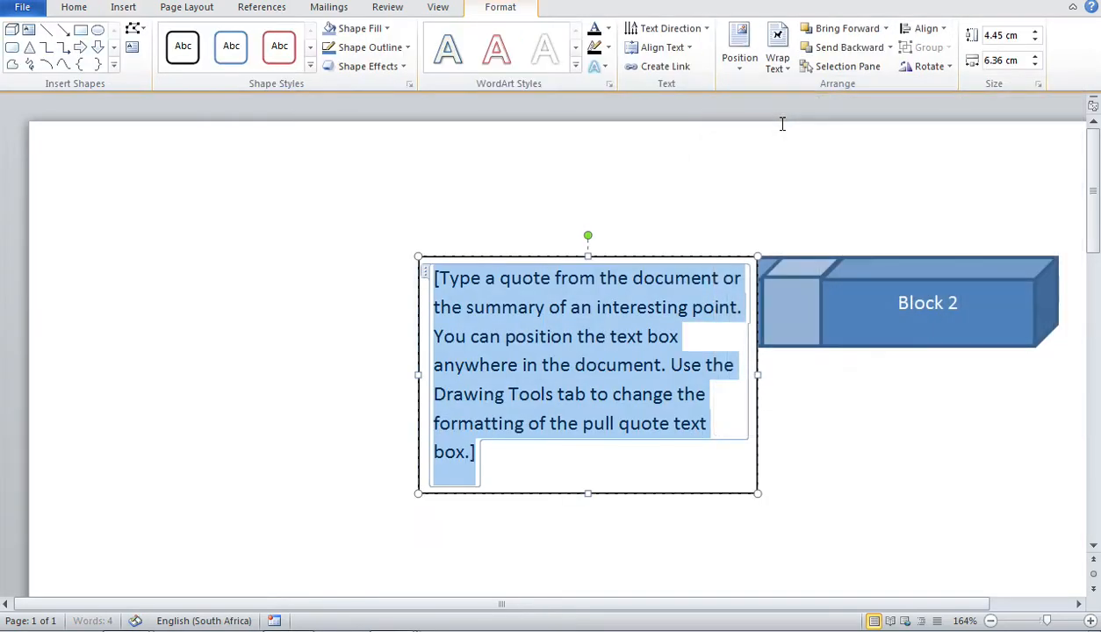
pyautogui.moveTo(673, 256); pyautogui.dragTo(382, 231)
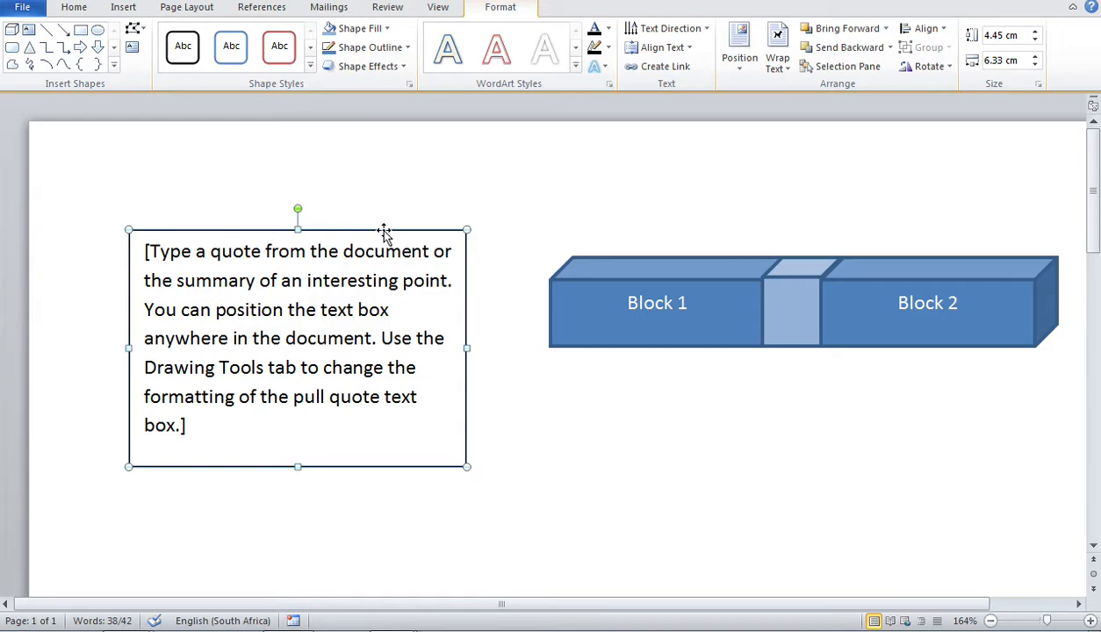
# Justify the placeholder paragraph inside the text box.
pyautogui.tripleClick(241, 439)
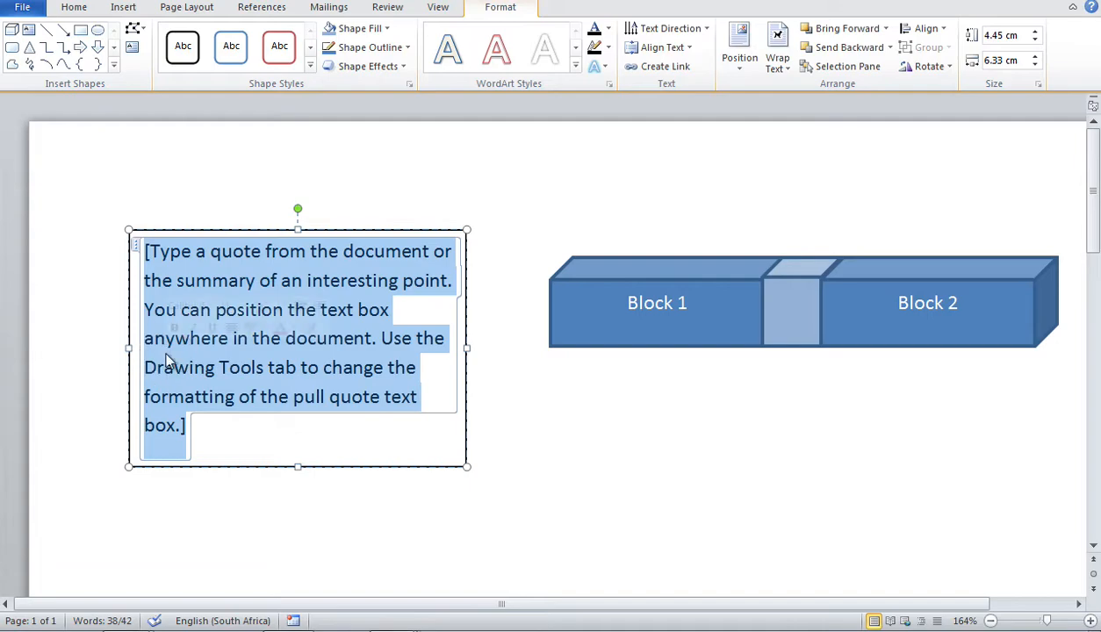
pyautogui.click(76, 9)
pyautogui.click(436, 60)
pyautogui.click(436, 60)
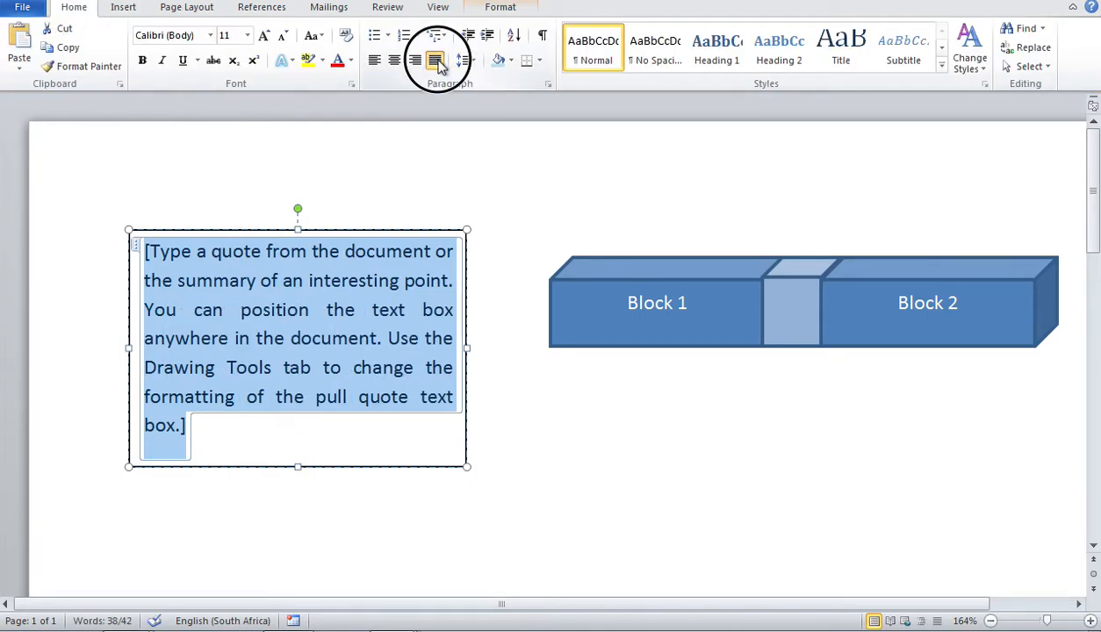
pyautogui.click(437, 62)
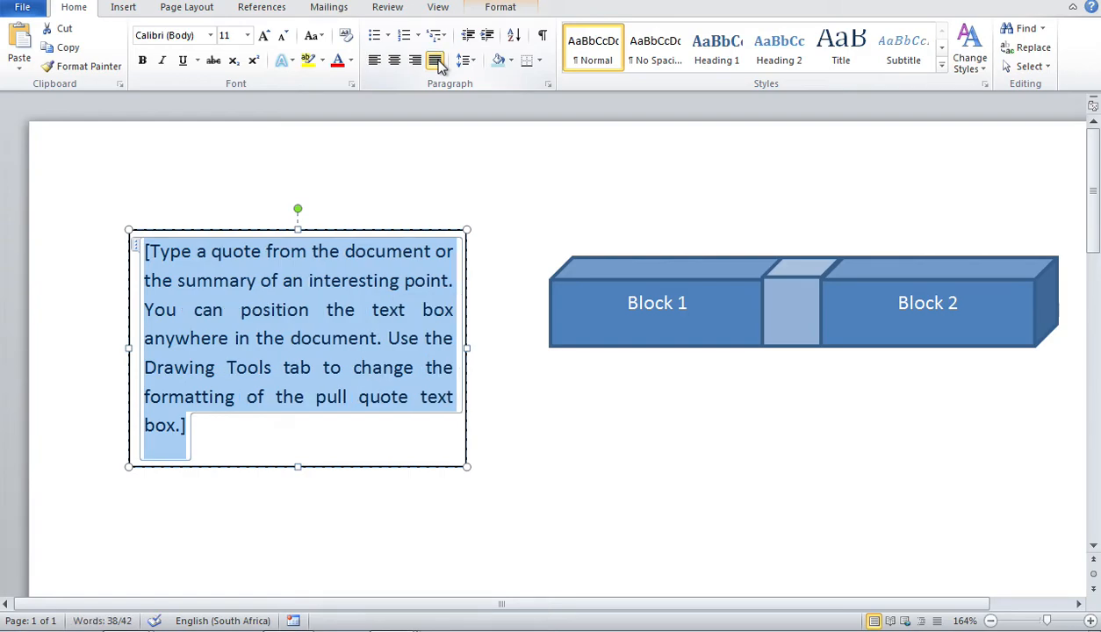
pyautogui.click(604, 506)
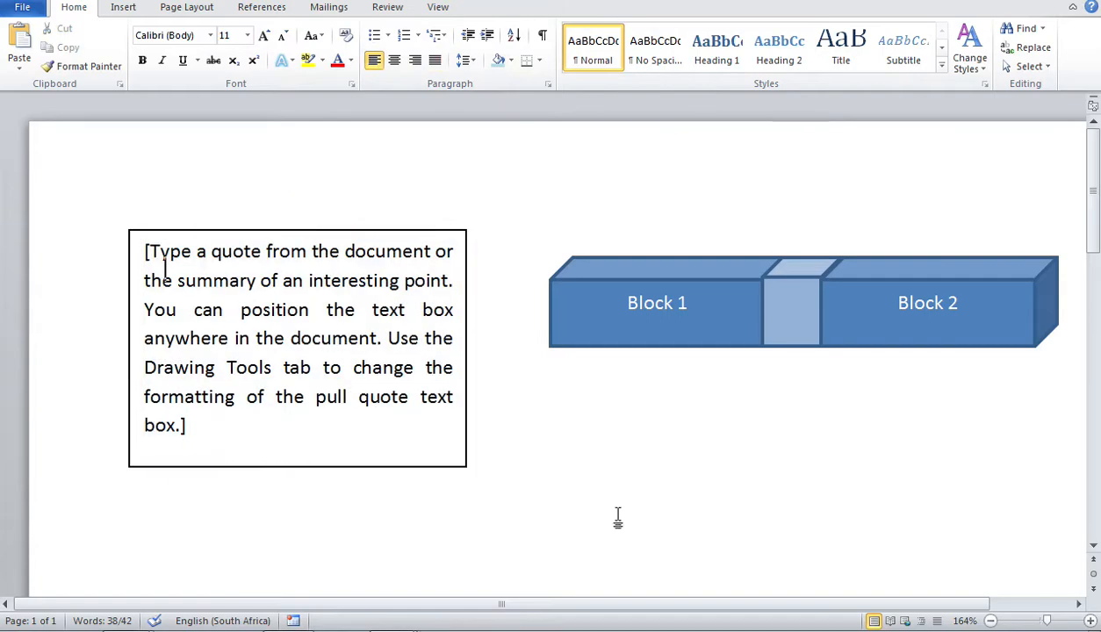
# Remove the outline from the text box beside the grouped blocks.
pyautogui.click(466, 381)
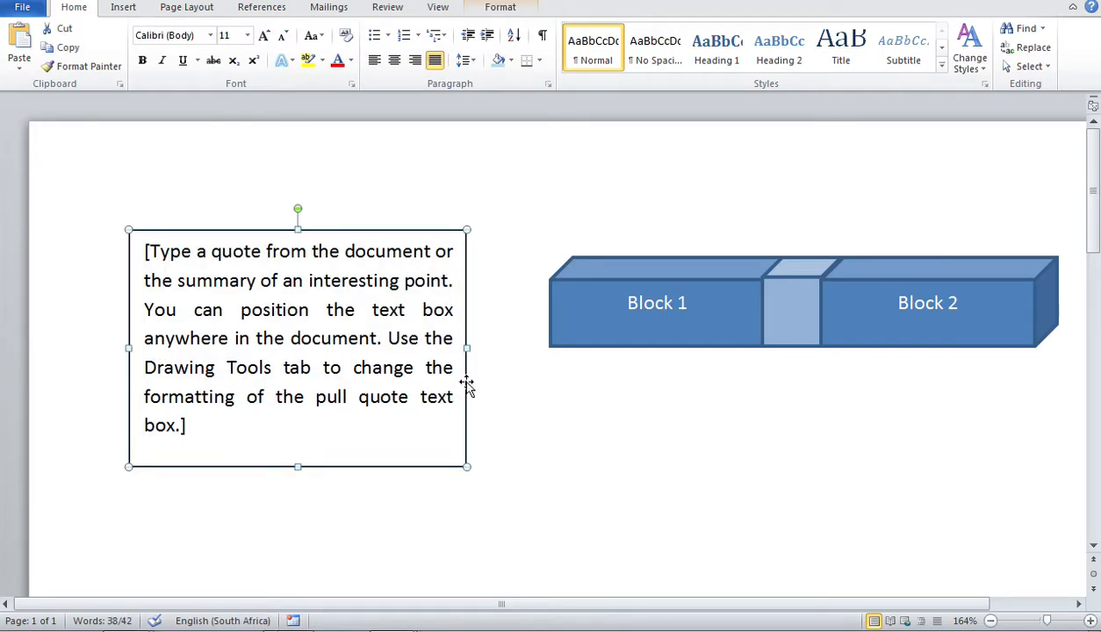
pyautogui.doubleClick(467, 383)
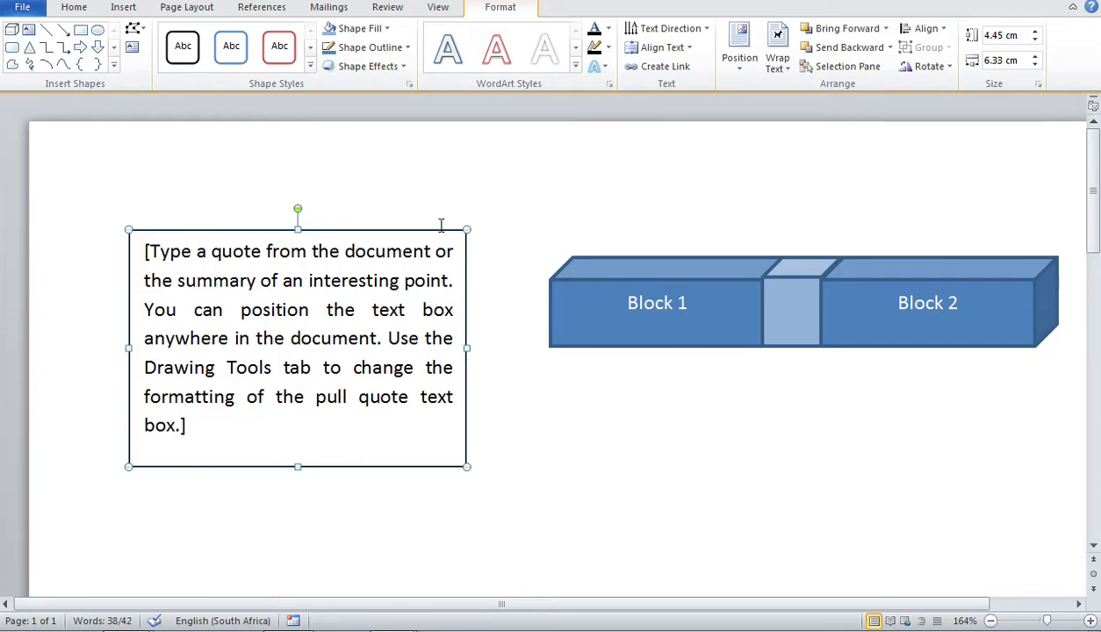
pyautogui.click(406, 51)
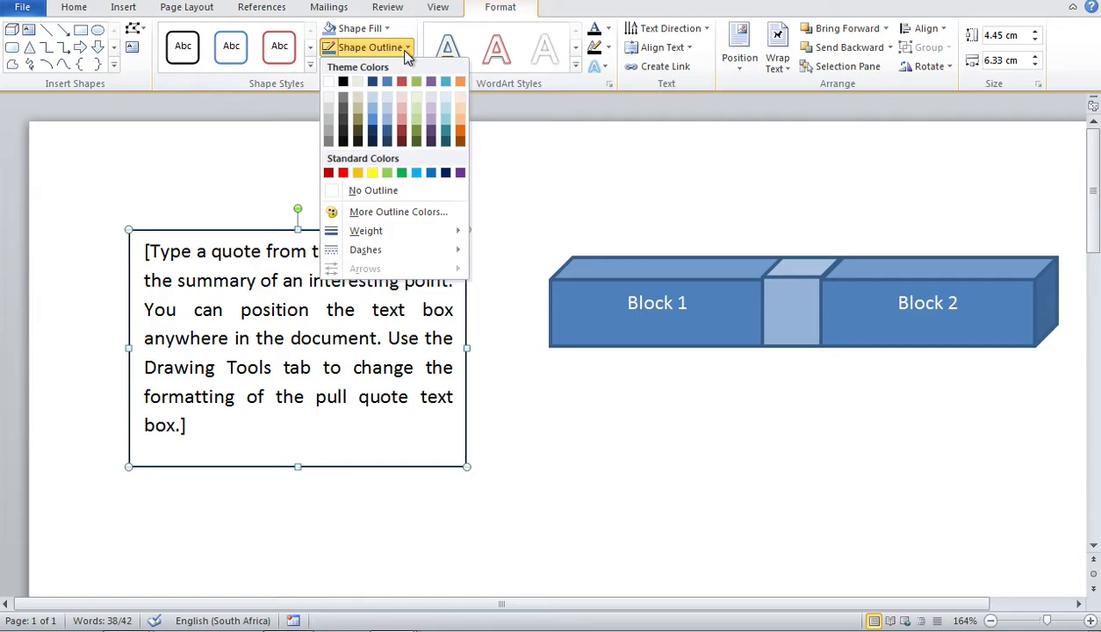
pyautogui.click(373, 191)
pyautogui.click(523, 389)
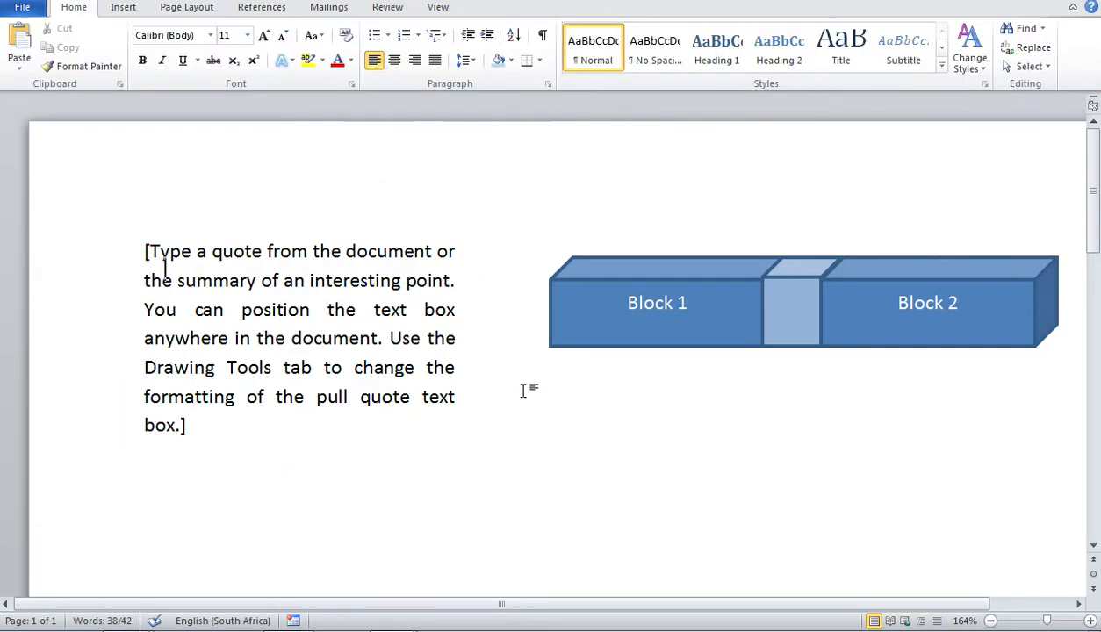
# Move the text box slightly to the right, closer to the grouped blocks.
pyautogui.click(409, 230)
pyautogui.moveTo(409, 231); pyautogui.dragTo(446, 234)
pyautogui.click(580, 202)
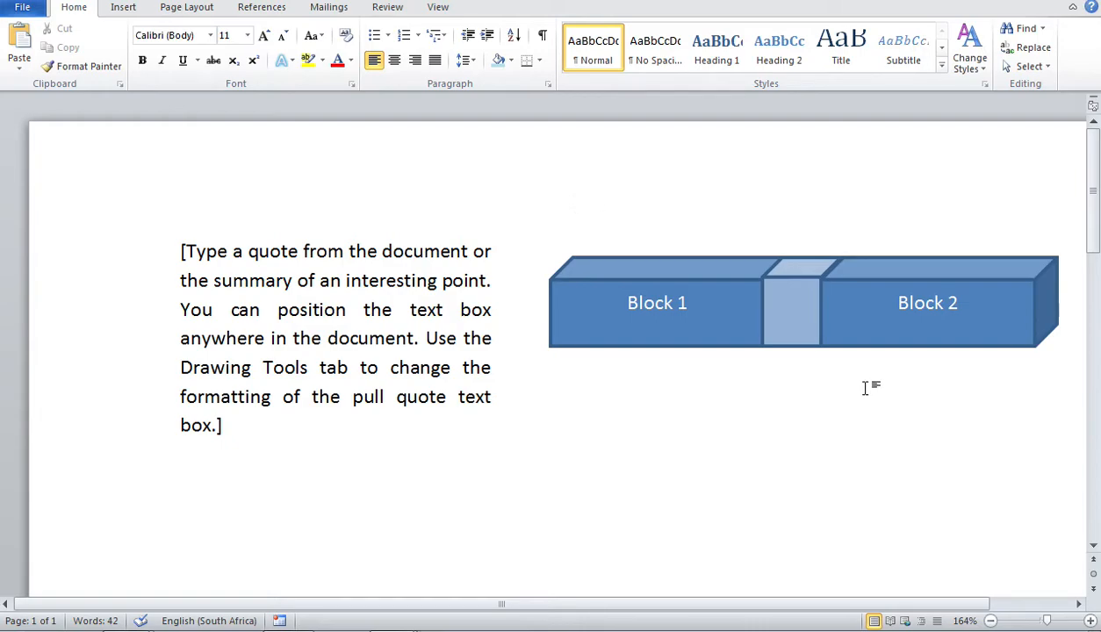
# Insert the built-in Binomial Theorem equation into the document containing the text box and blocks.
pyautogui.moveTo(1094, 176); pyautogui.dragTo(1097, 261)
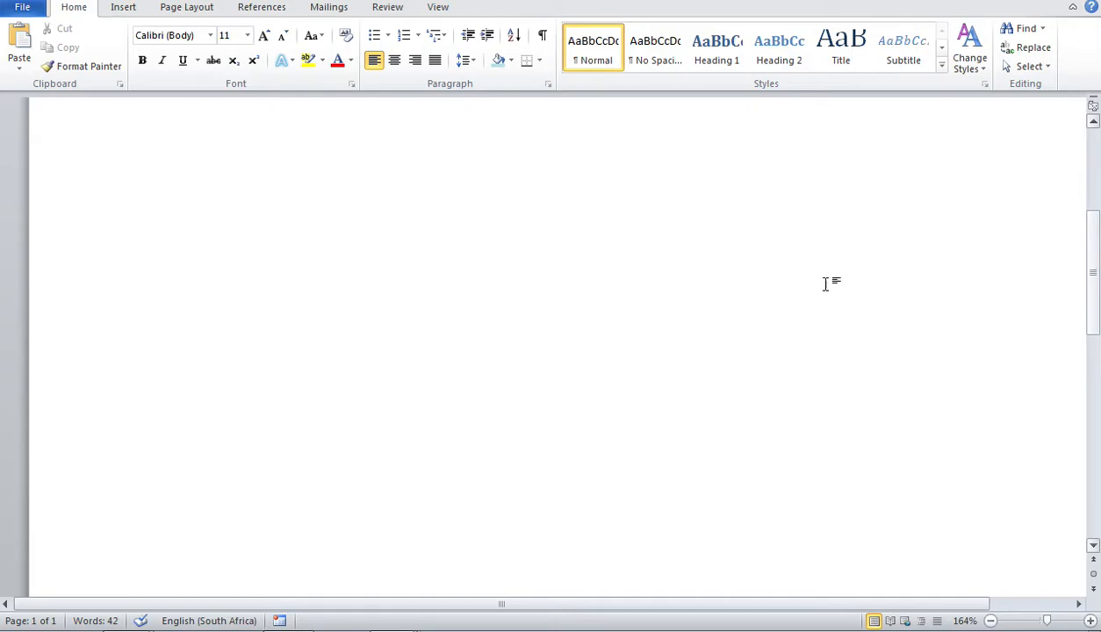
pyautogui.click(127, 13)
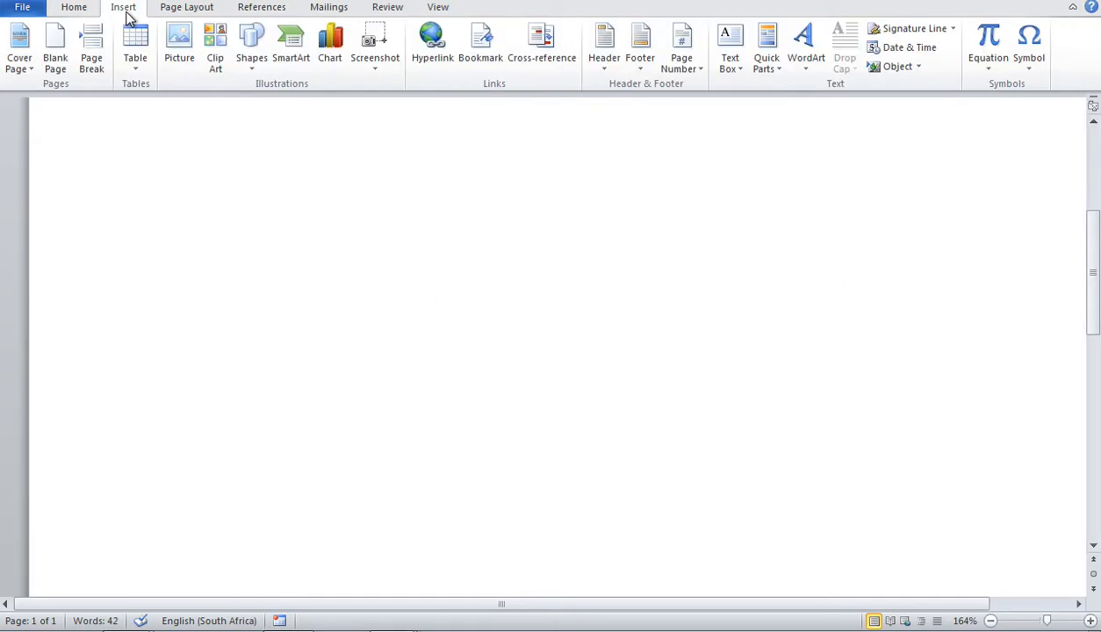
pyautogui.click(990, 70)
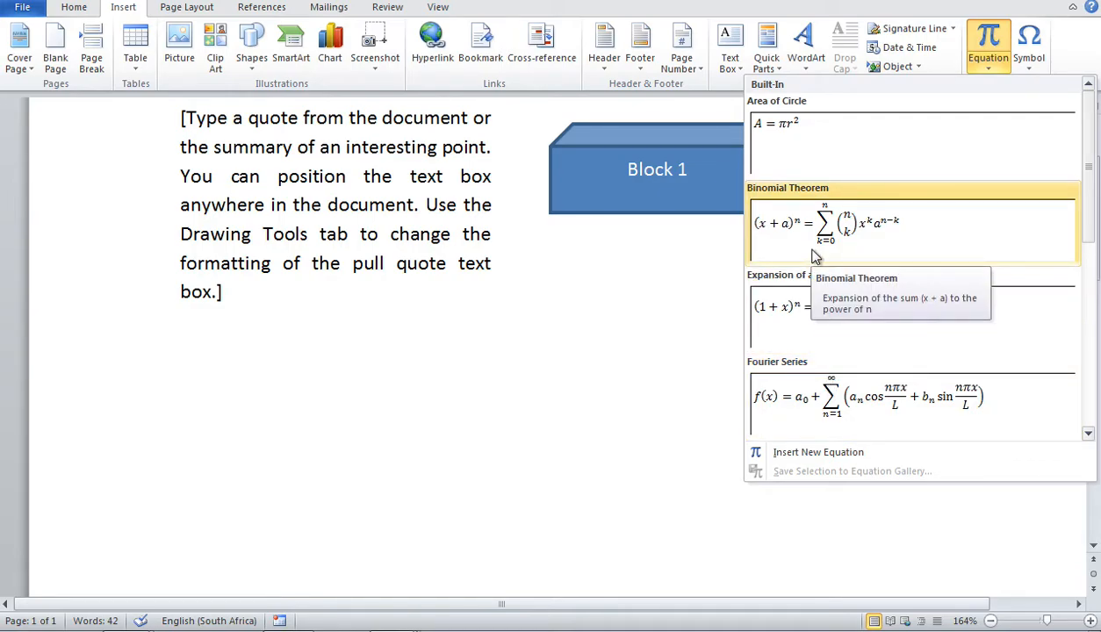
pyautogui.click(815, 255)
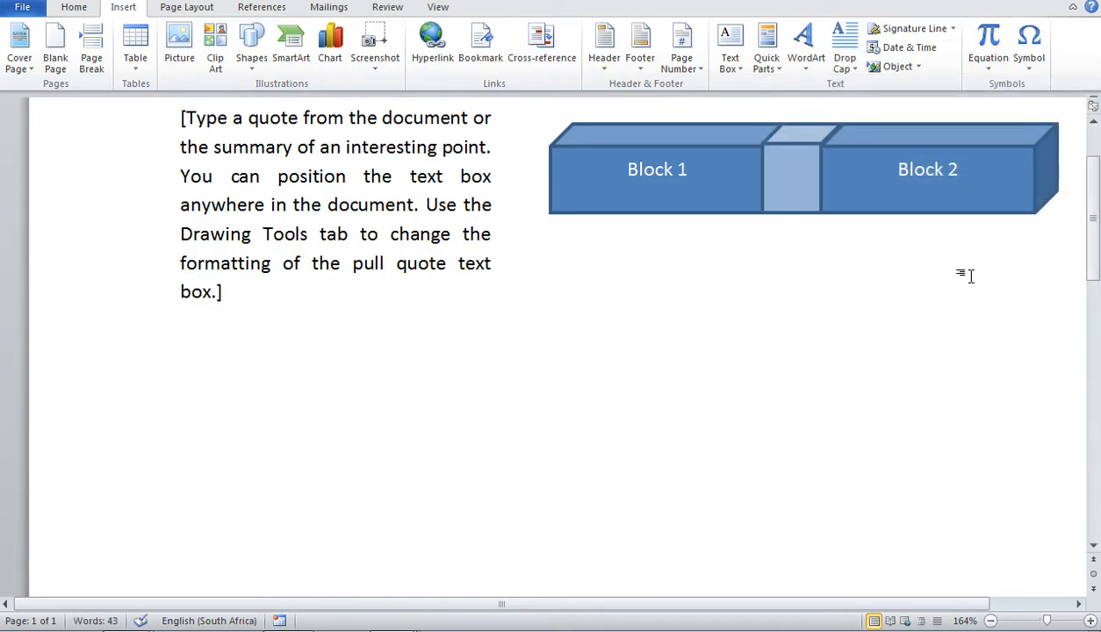
pyautogui.moveTo(1091, 234)
pyautogui.mouseDown()
pyautogui.moveTo(1091, 185)
pyautogui.moveTo(1092, 239)
pyautogui.mouseUp()
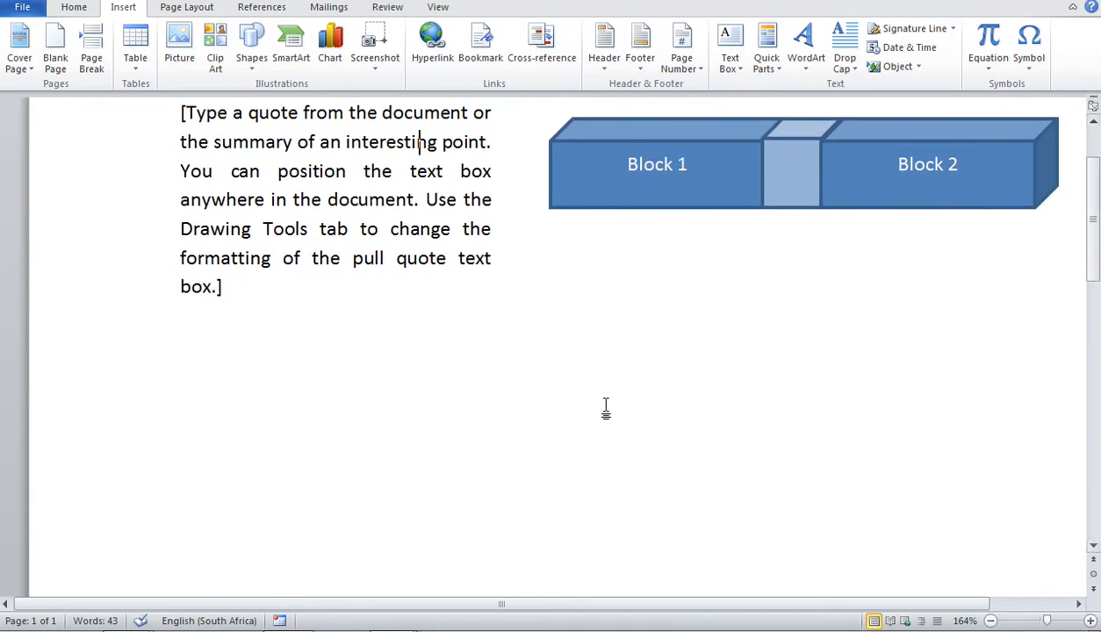
pyautogui.tripleClick(248, 292)
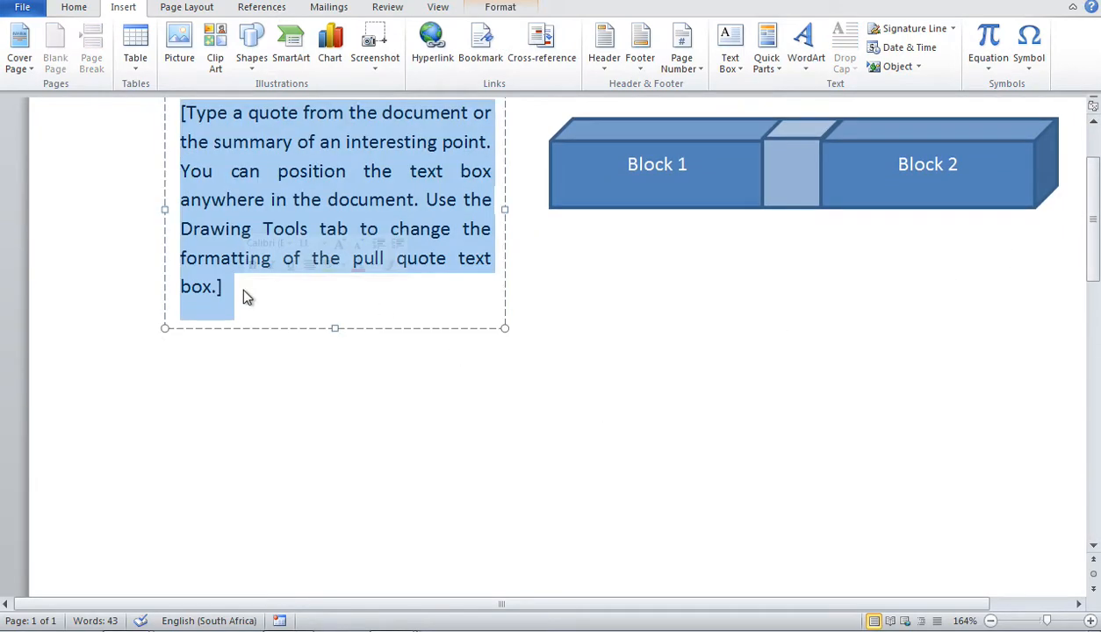
pyautogui.click(629, 330)
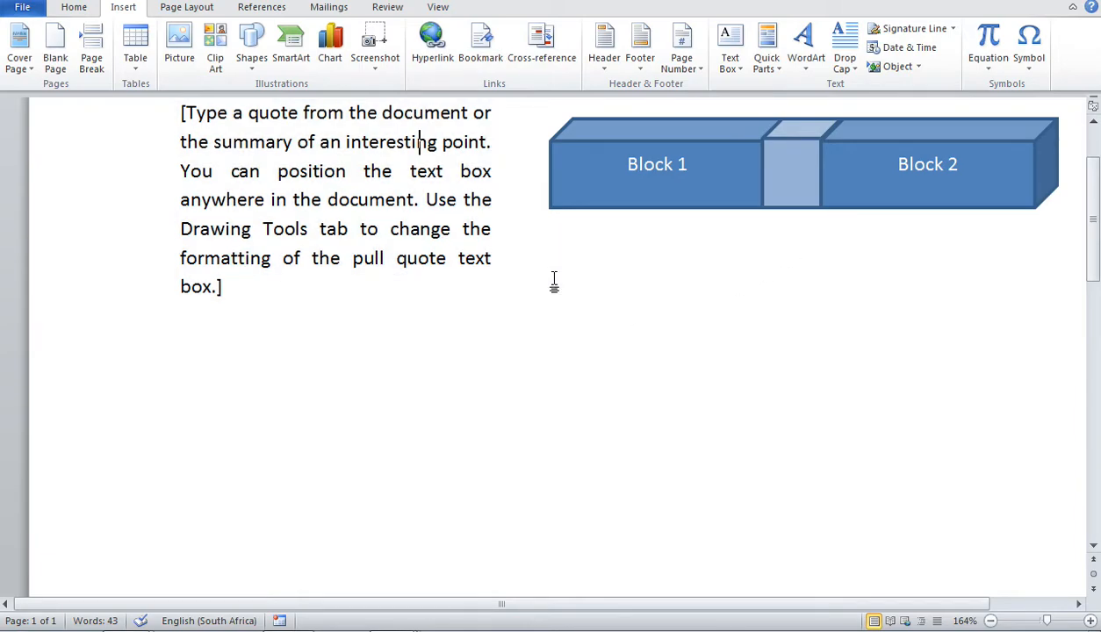
# Create a new blank document and insert the built-in Binomial Theorem equation in it.
pyautogui.hotkey('ctrl', 'n')
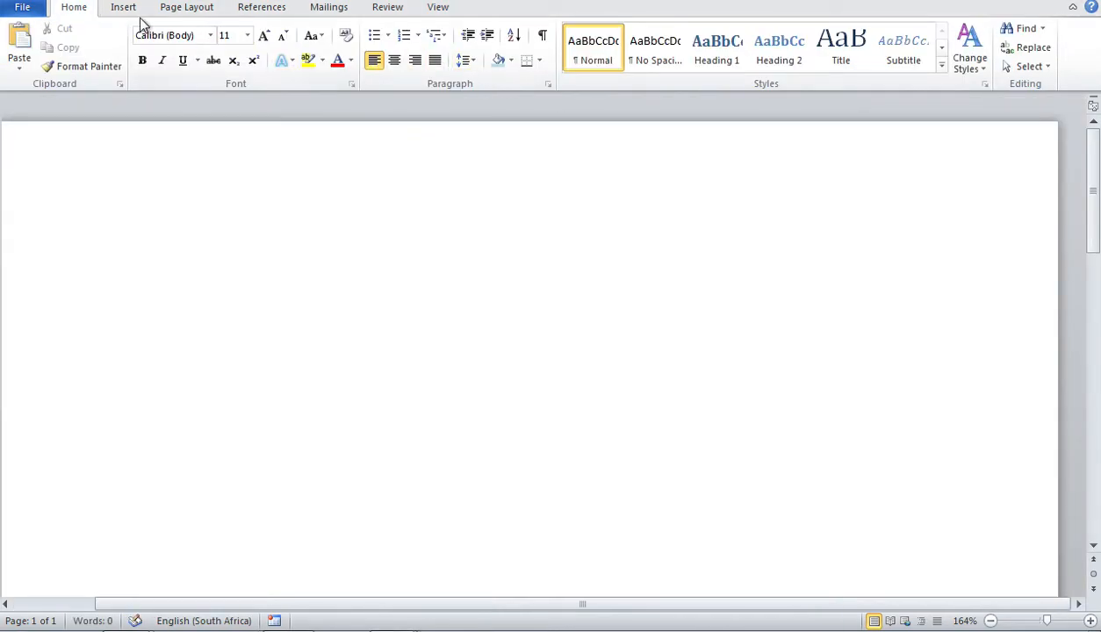
pyautogui.click(125, 8)
pyautogui.click(989, 77)
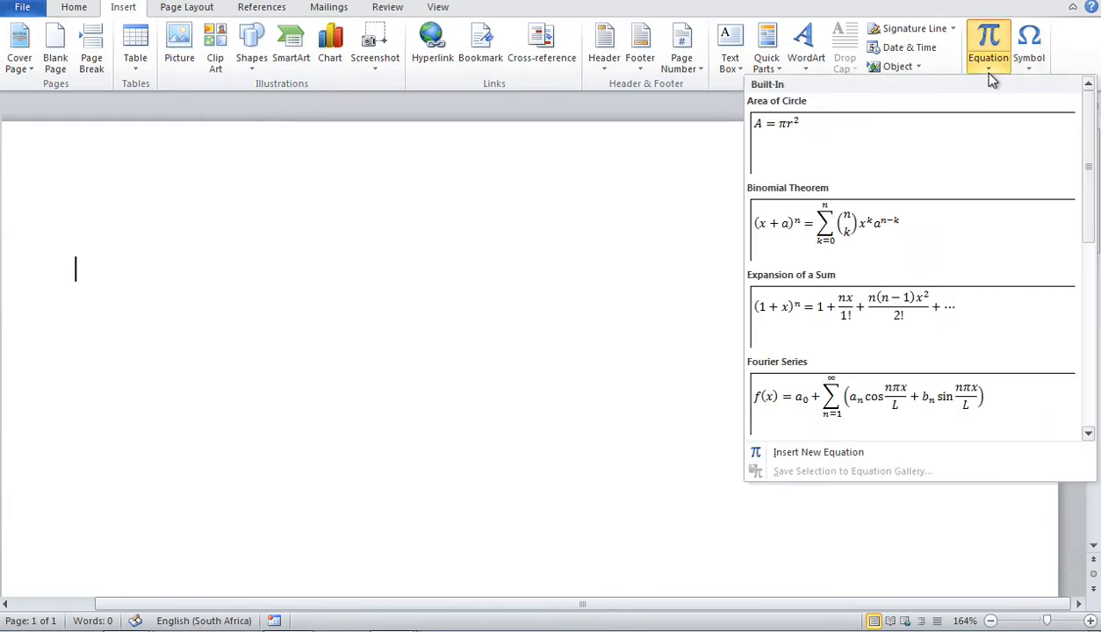
pyautogui.click(891, 239)
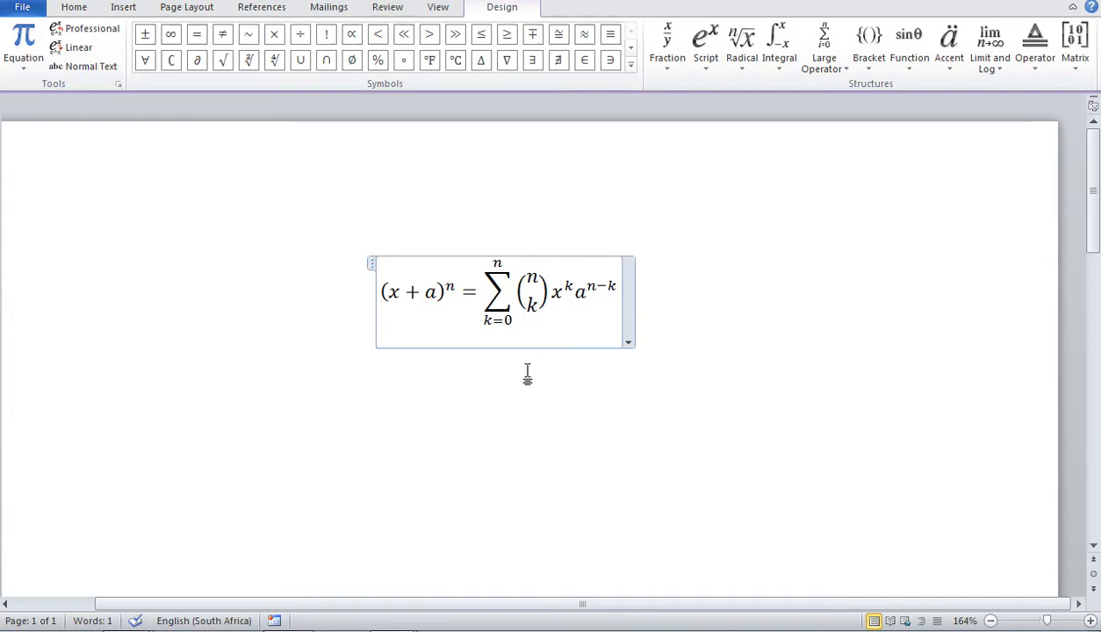
# Change the equation's left side by replacing x with y and extending the exponent to na.
pyautogui.doubleClick(392, 292)
pyautogui.write('Y')
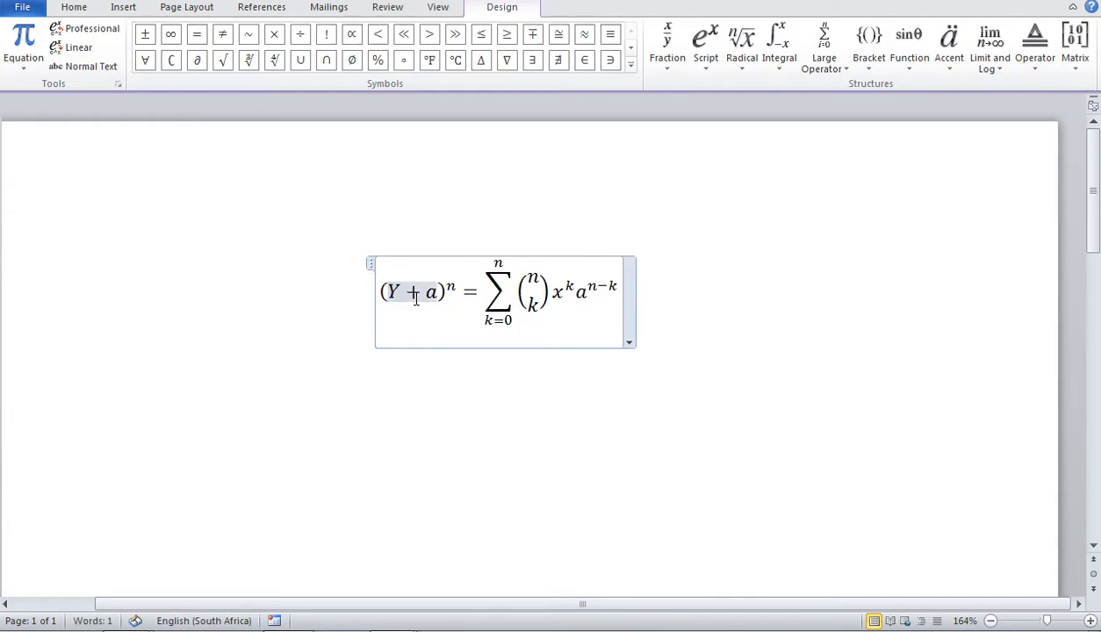
pyautogui.press('BackSpace')
pyautogui.write('y')
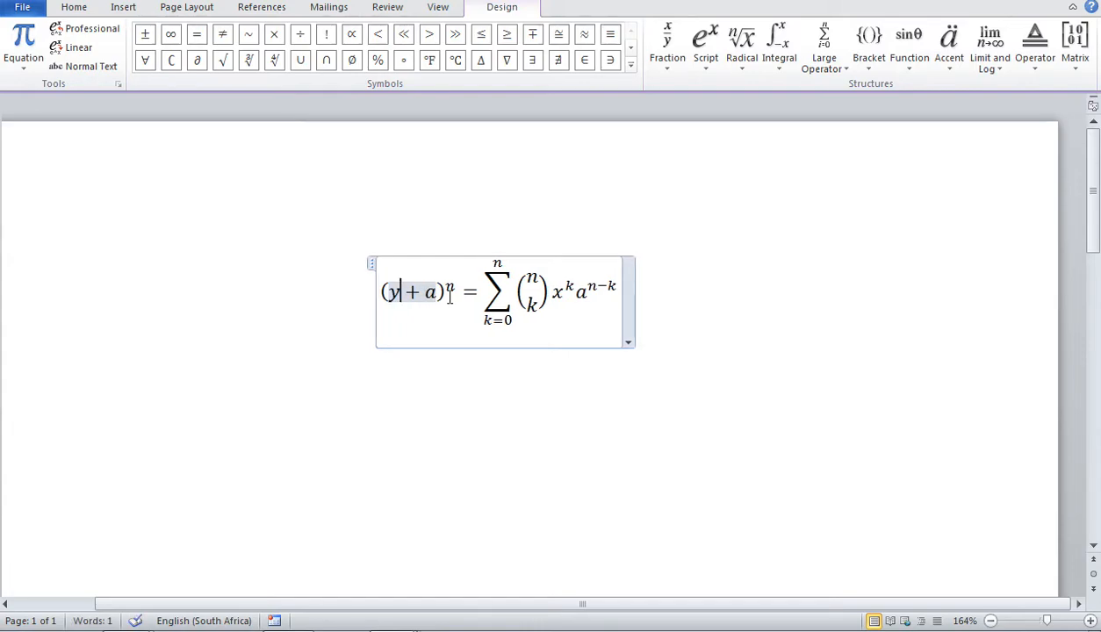
pyautogui.click(450, 286)
pyautogui.write('a')
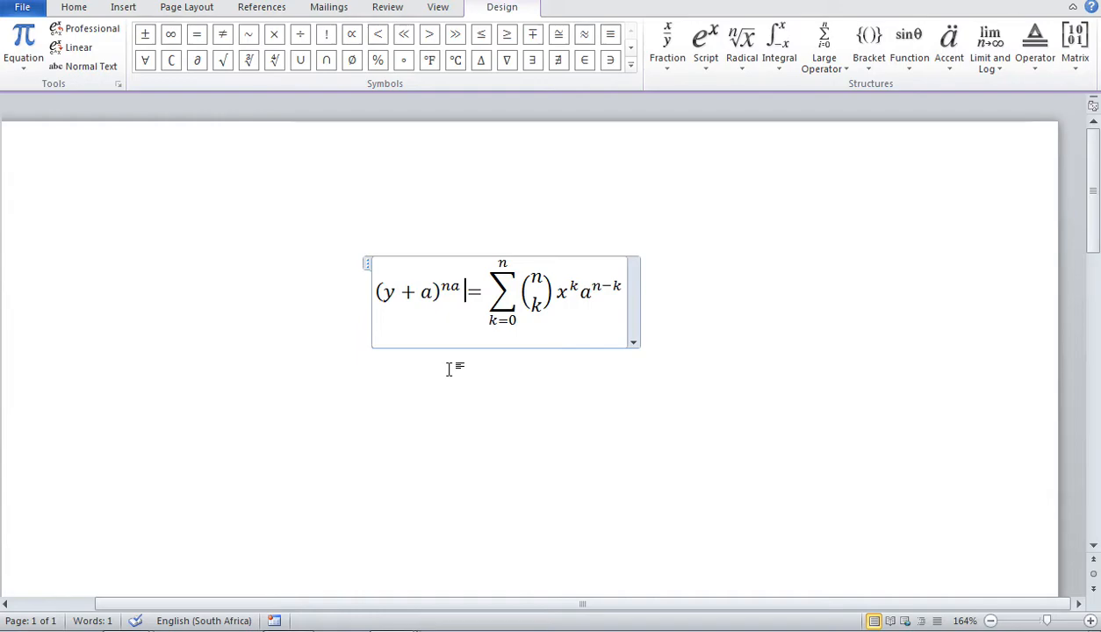
pyautogui.click(717, 328)
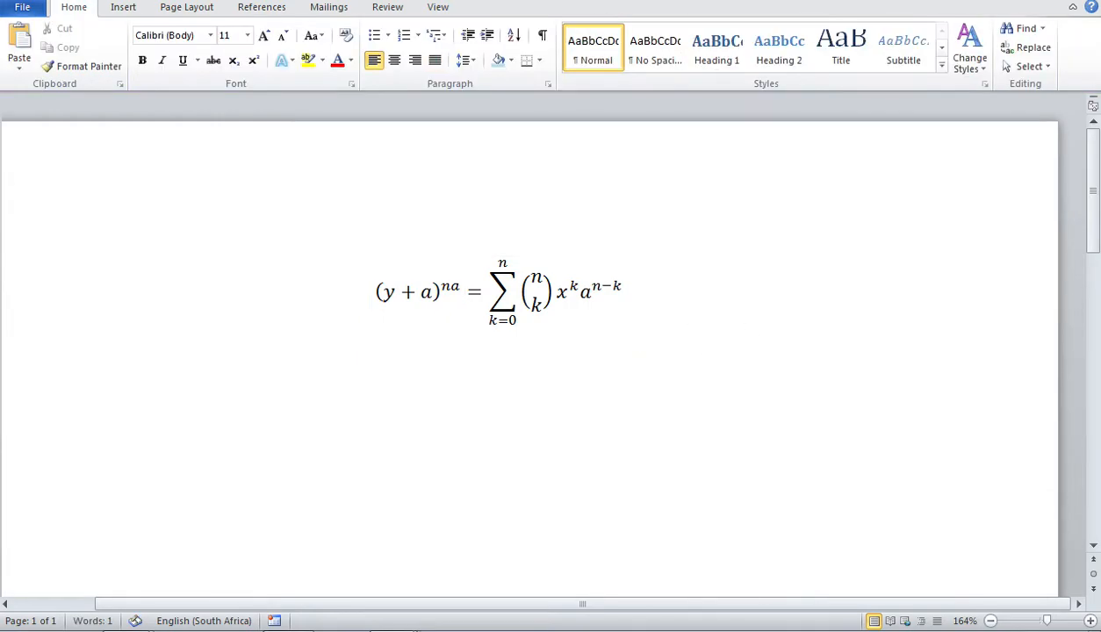
# Insert a new blank equation on a new line below the binomial equation and begin it with "y =".
pyautogui.press('Return')
pyautogui.click(124, 10)
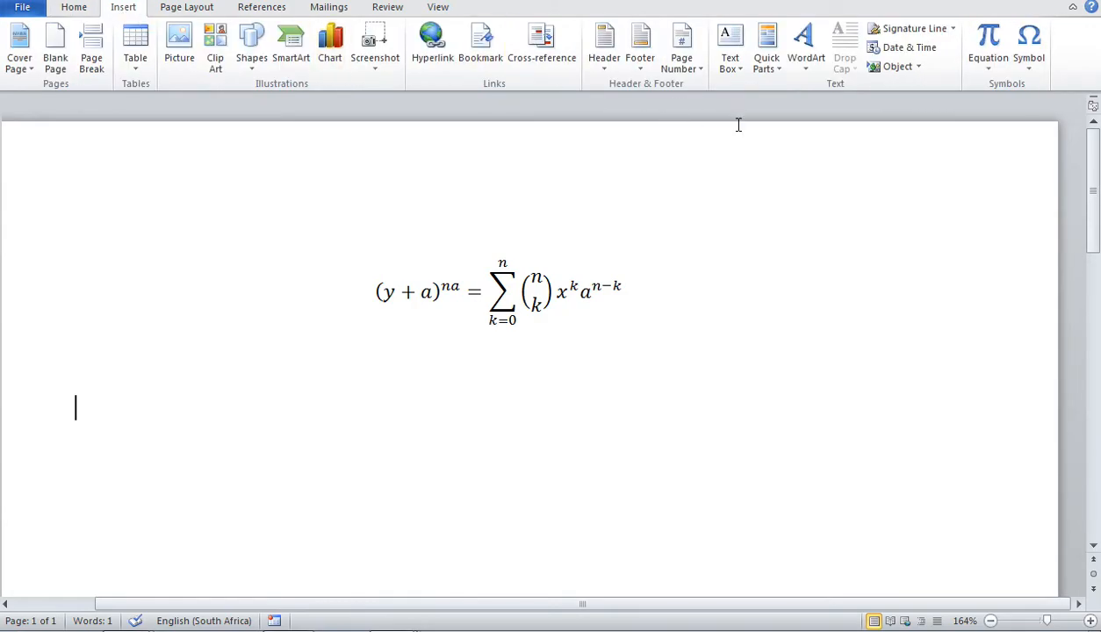
pyautogui.click(988, 61)
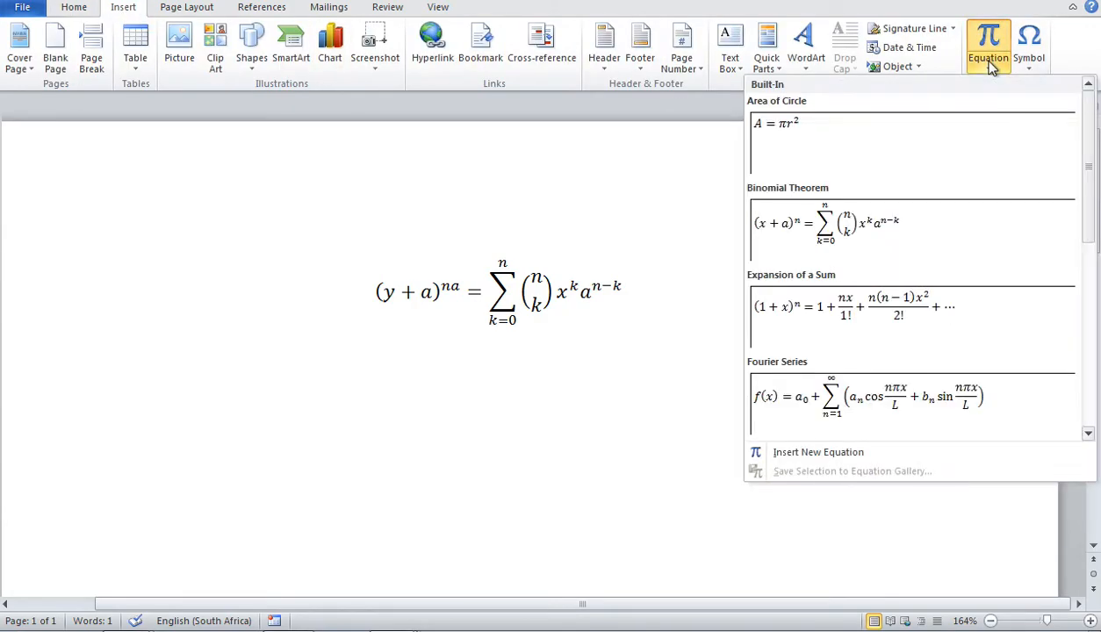
pyautogui.click(816, 453)
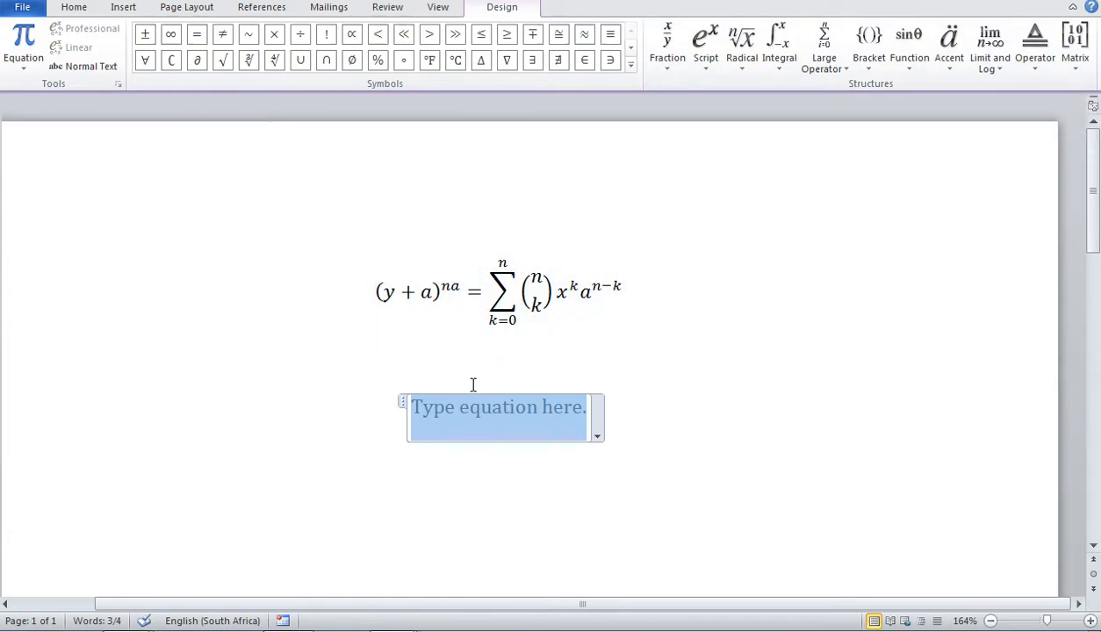
pyautogui.write('y =')
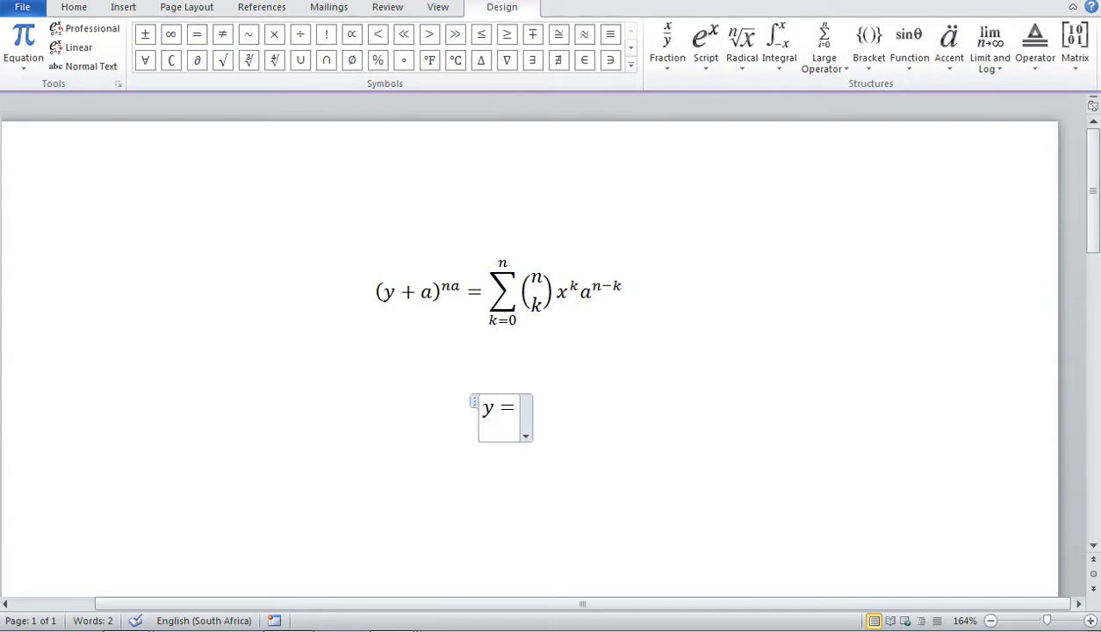
# Add a double integral with limits after "y =", using s as the upper limit and f as the lower limit.
pyautogui.click(778, 43)
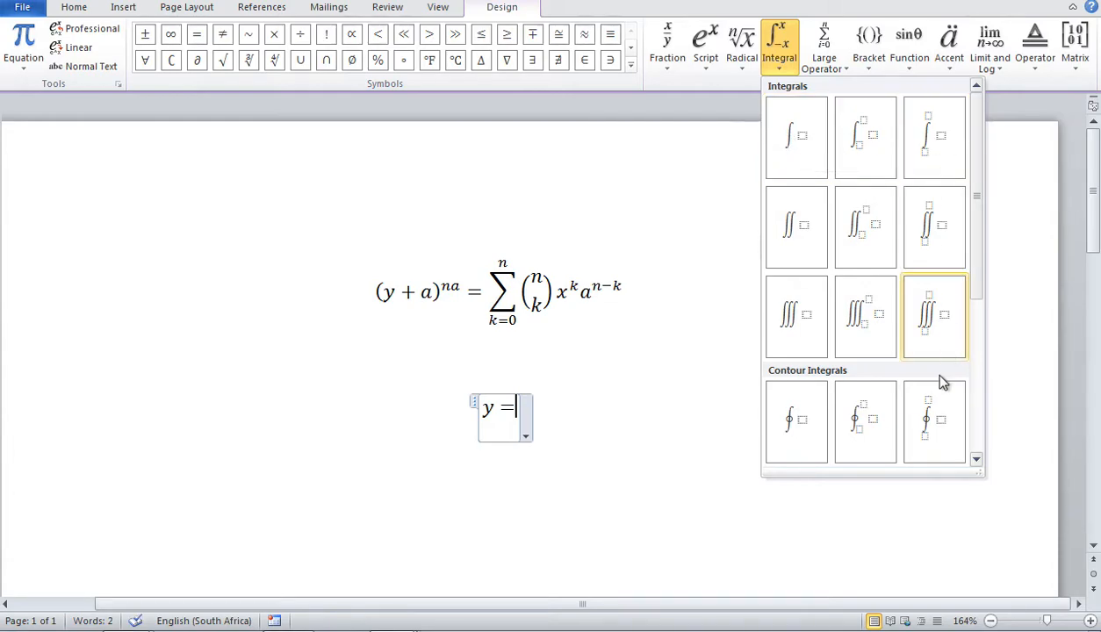
pyautogui.click(857, 225)
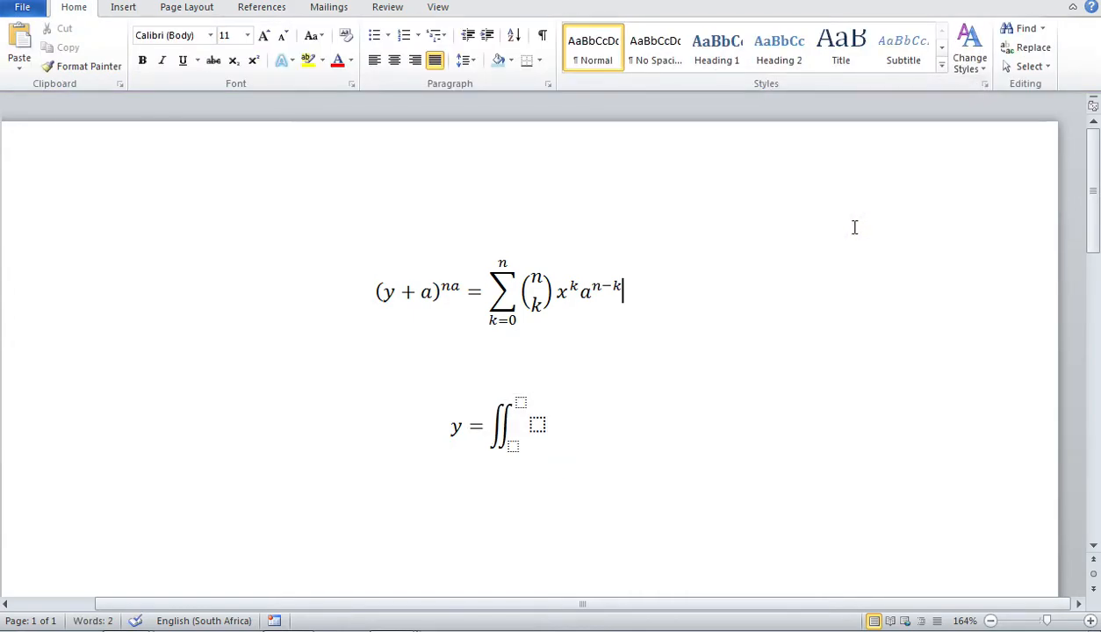
pyautogui.click(521, 401)
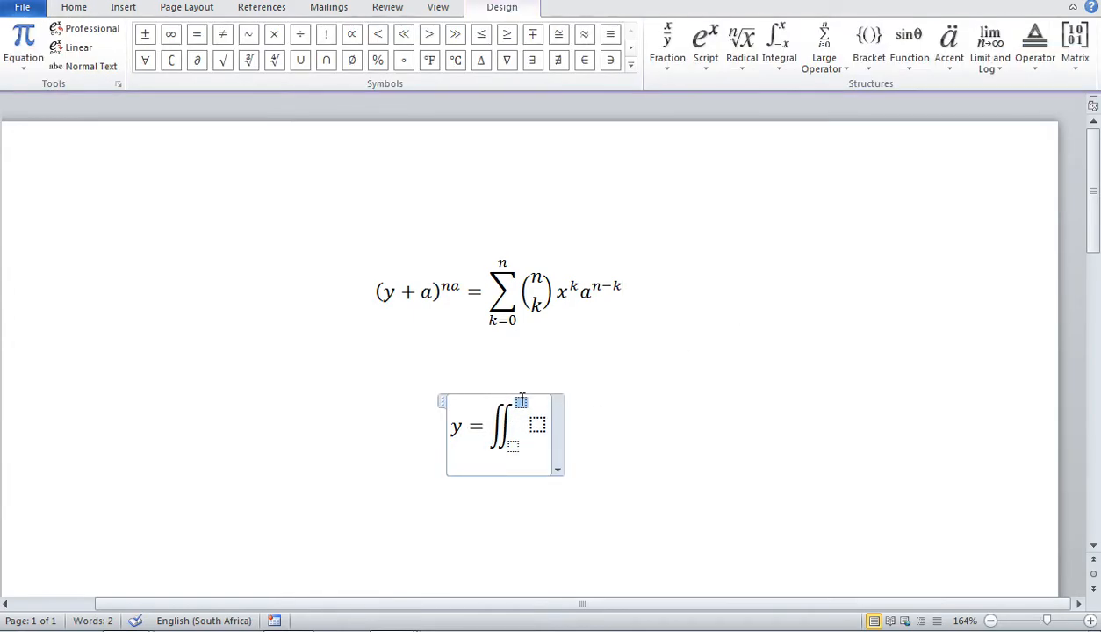
pyautogui.write('s')
pyautogui.click(519, 443)
pyautogui.write('f')
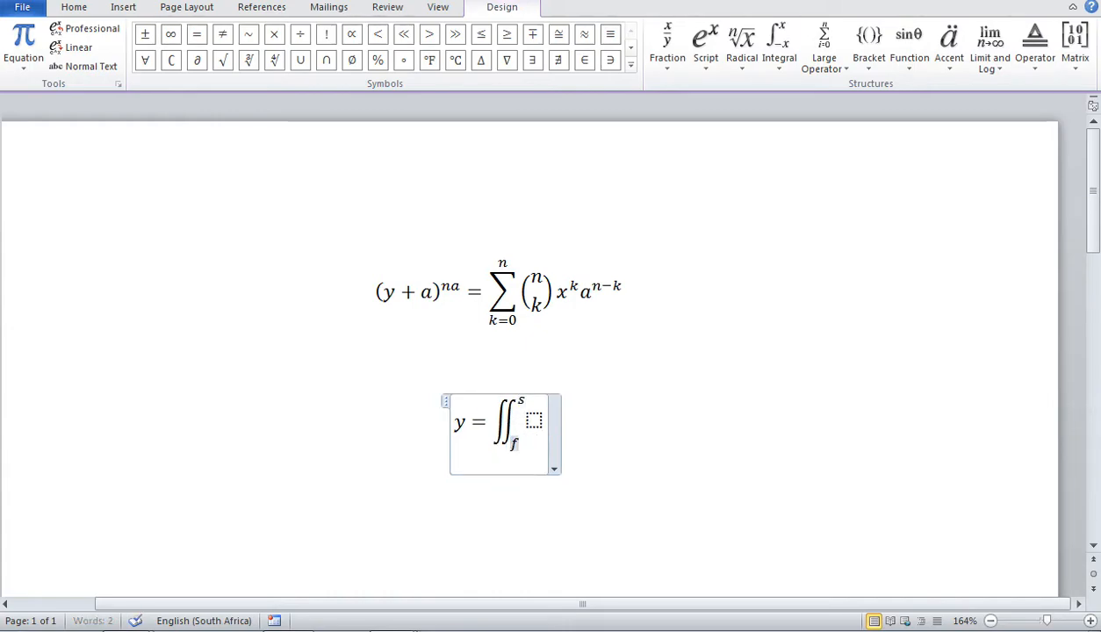
# Place a stacked fraction inside the double integral, with as as the numerator and dsfdsf as the denominator.
pyautogui.click(534, 421)
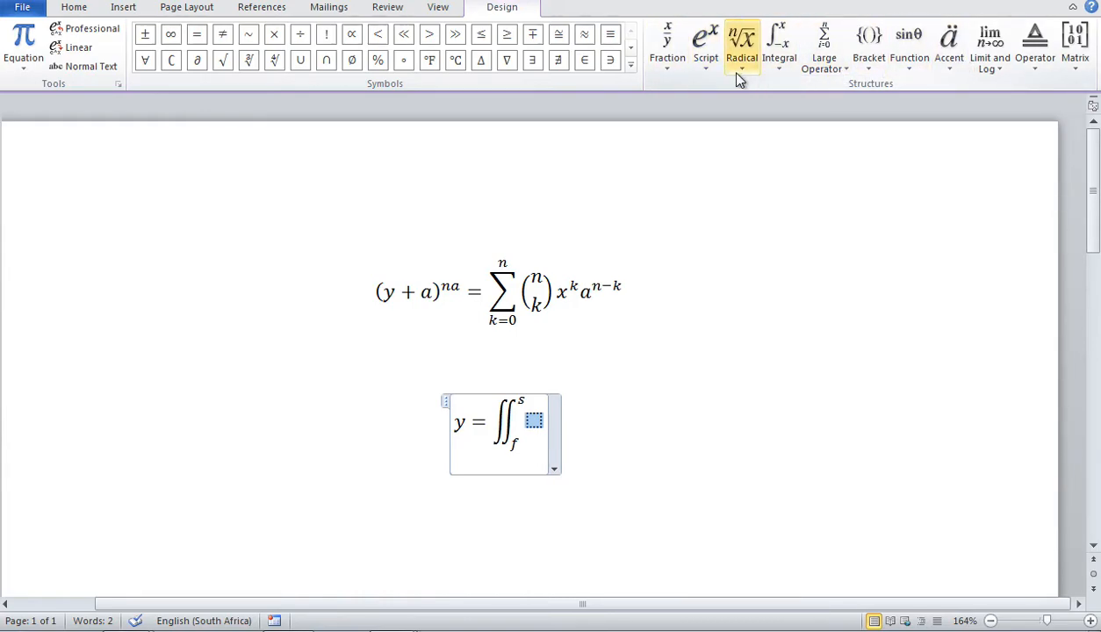
pyautogui.click(672, 72)
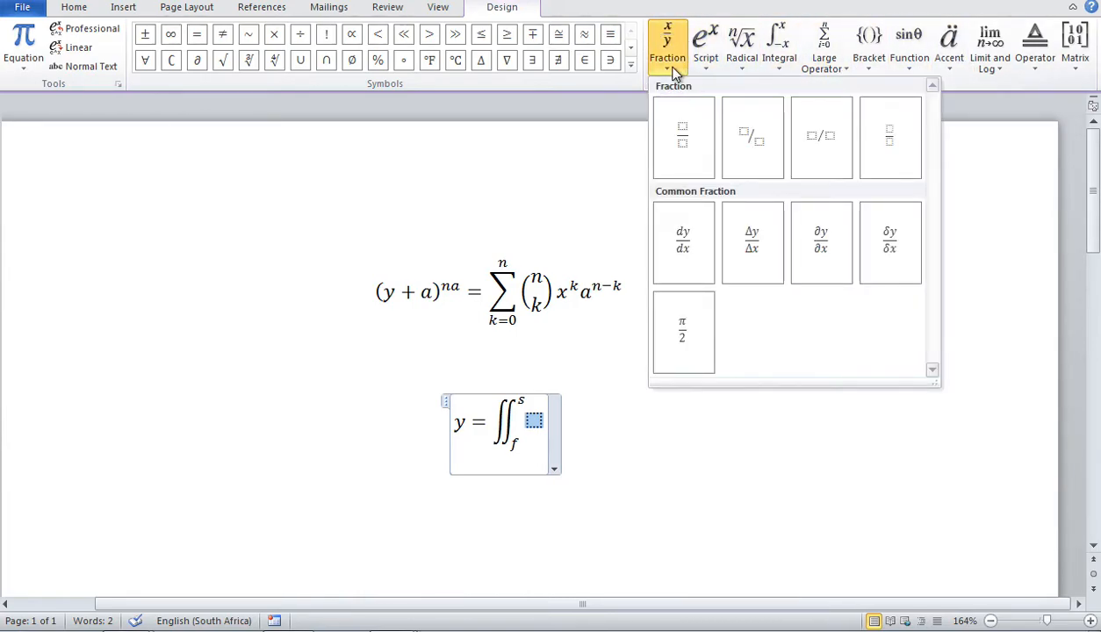
pyautogui.click(683, 138)
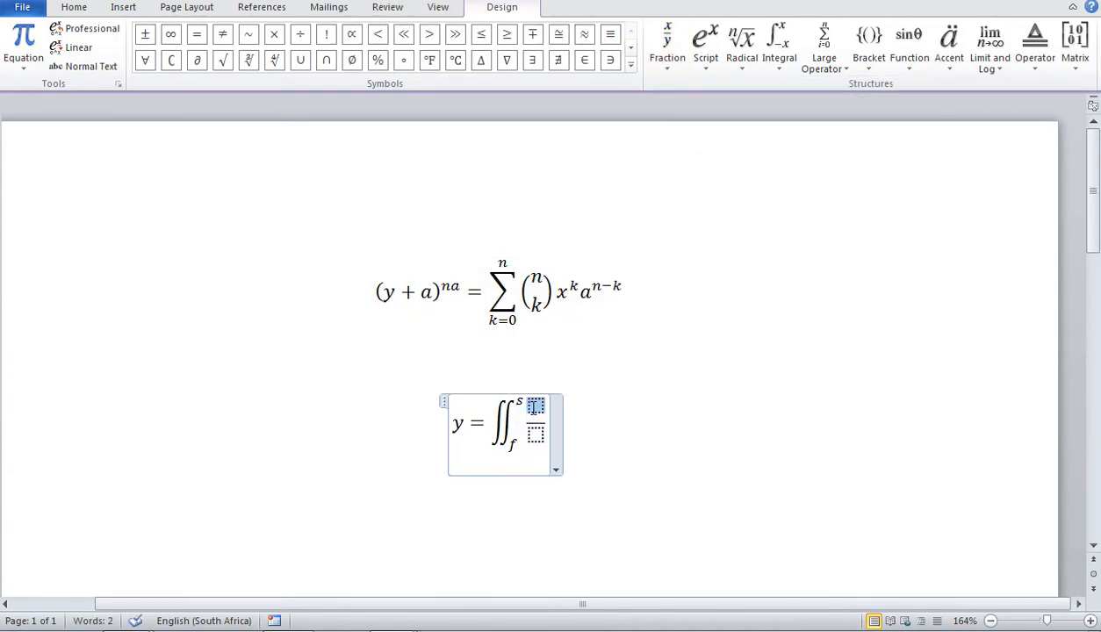
pyautogui.write('as')
pyautogui.click(535, 433)
pyautogui.write('dsfdsf')
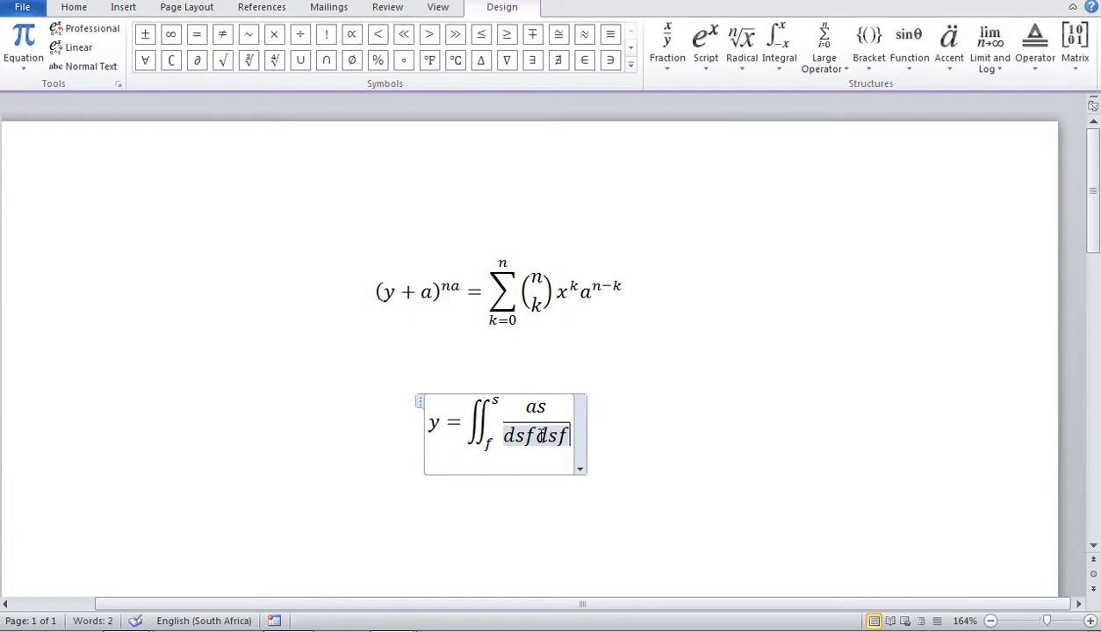
# Append dffds after the fraction inside the integral, level with the fraction bar.
pyautogui.hotkey('shift', 'Right')
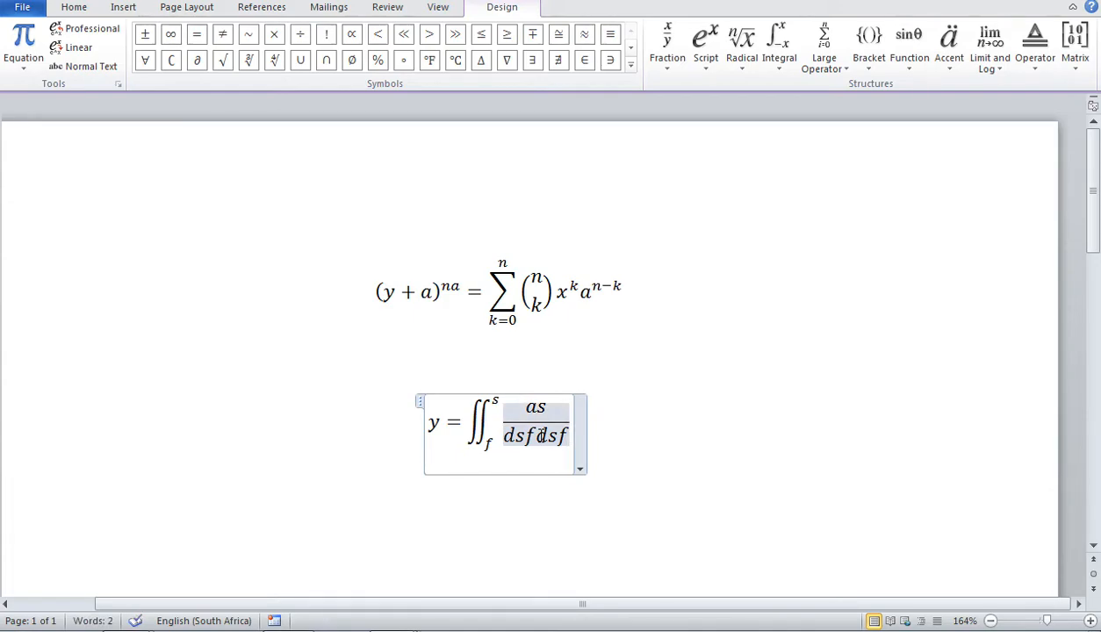
pyautogui.write('df')
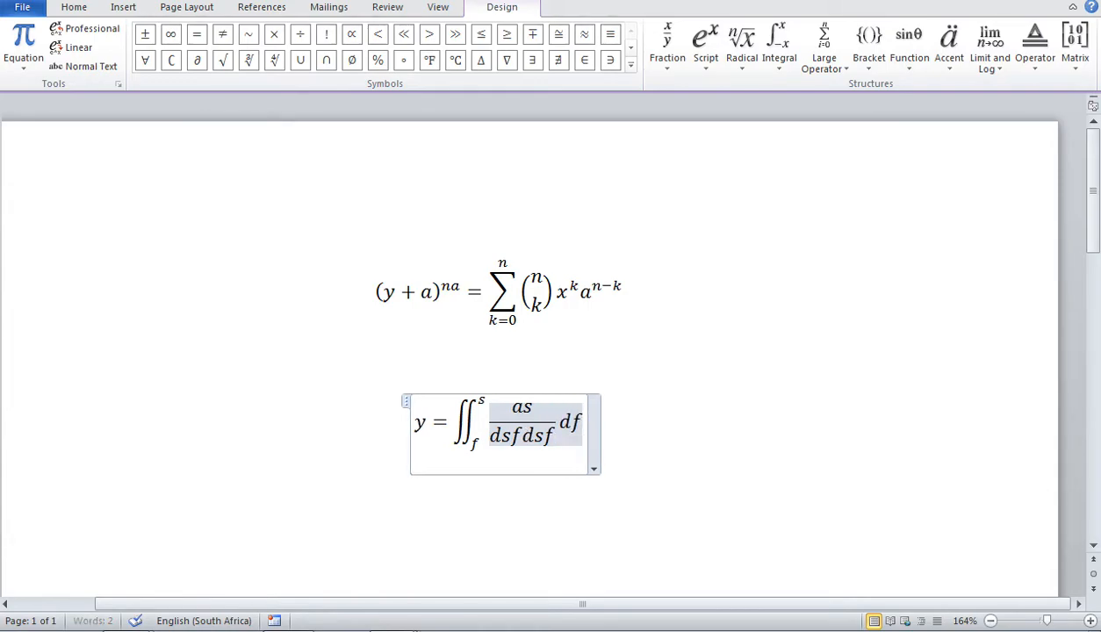
pyautogui.write('fds')
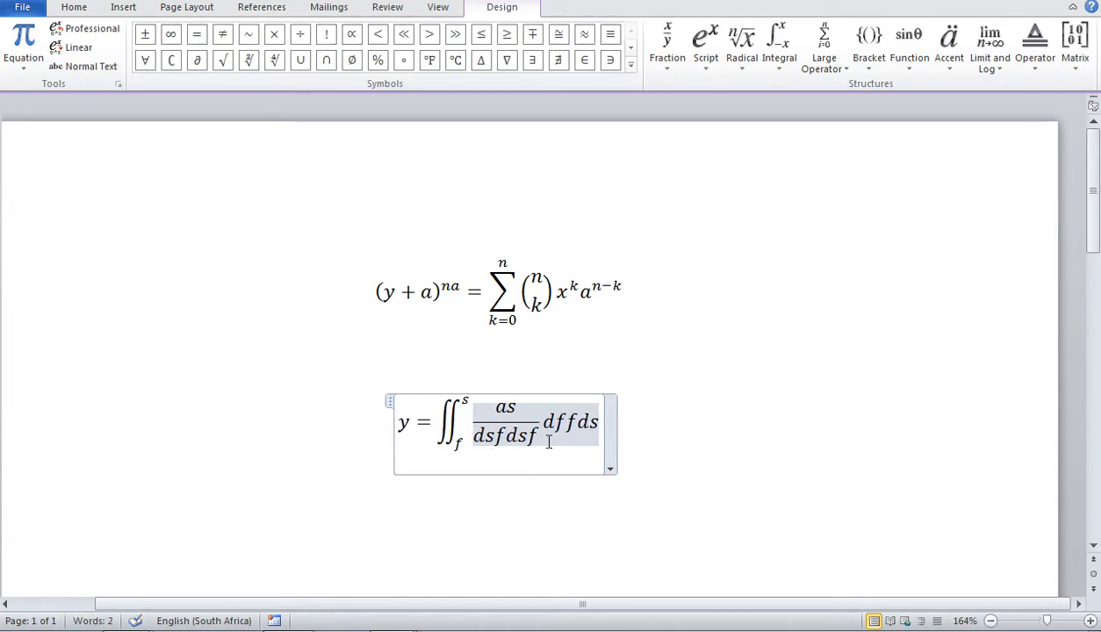
pyautogui.click(541, 442)
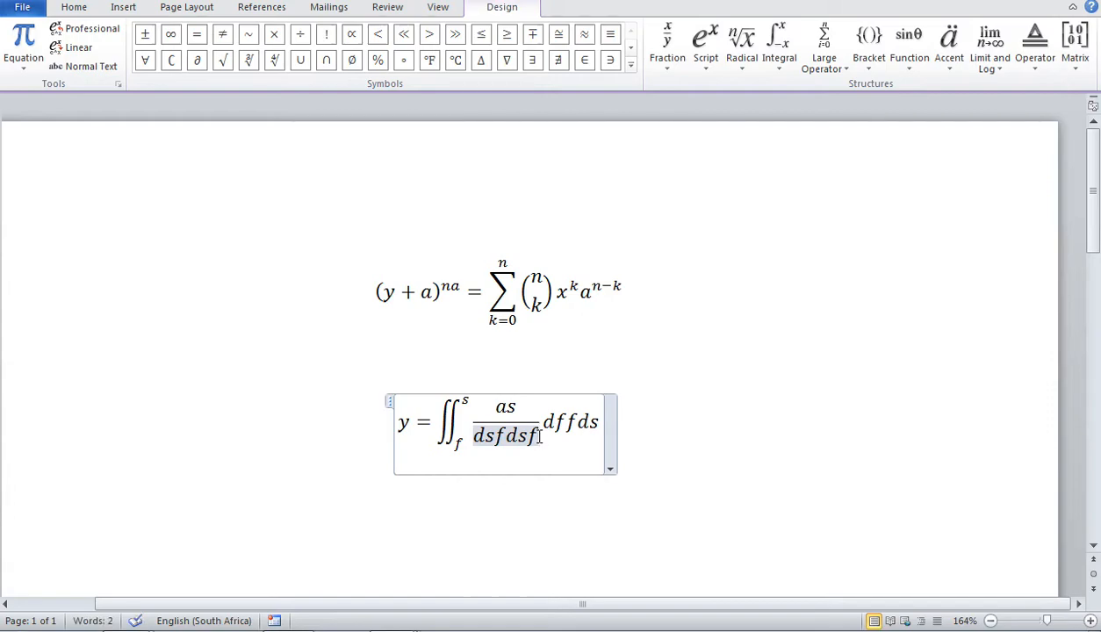
# Append dfd to the denominator of the fraction inside the double integral.
pyautogui.write('dfd')
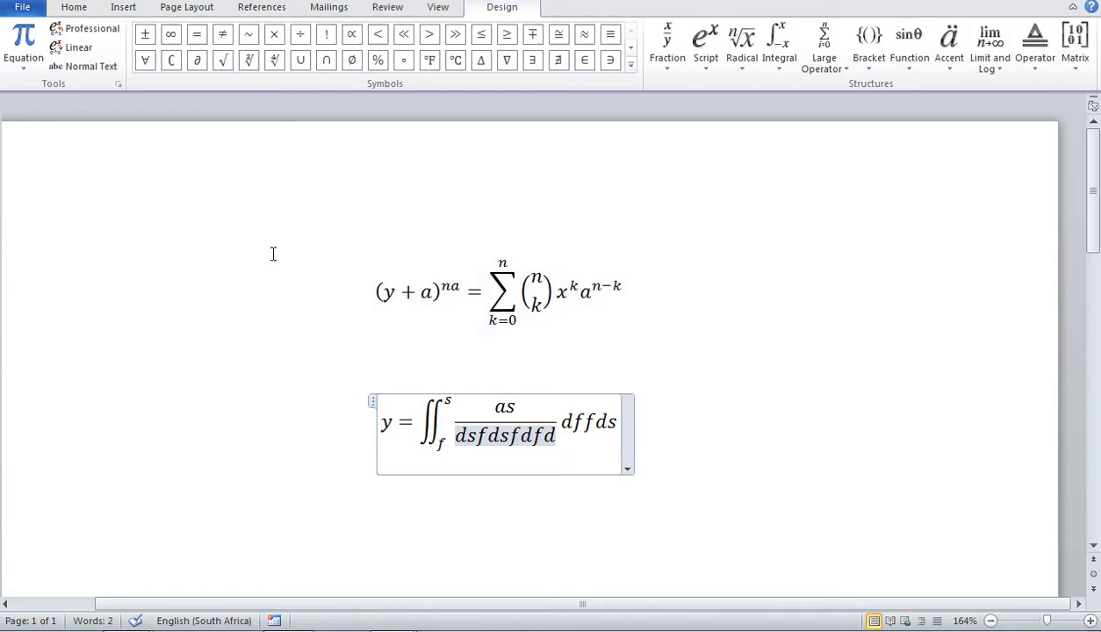
# Switch to Windows Explorer, look through the computer's drives, and open the Electrical folder on Network Drive (O:).
pyautogui.click(13, 625)
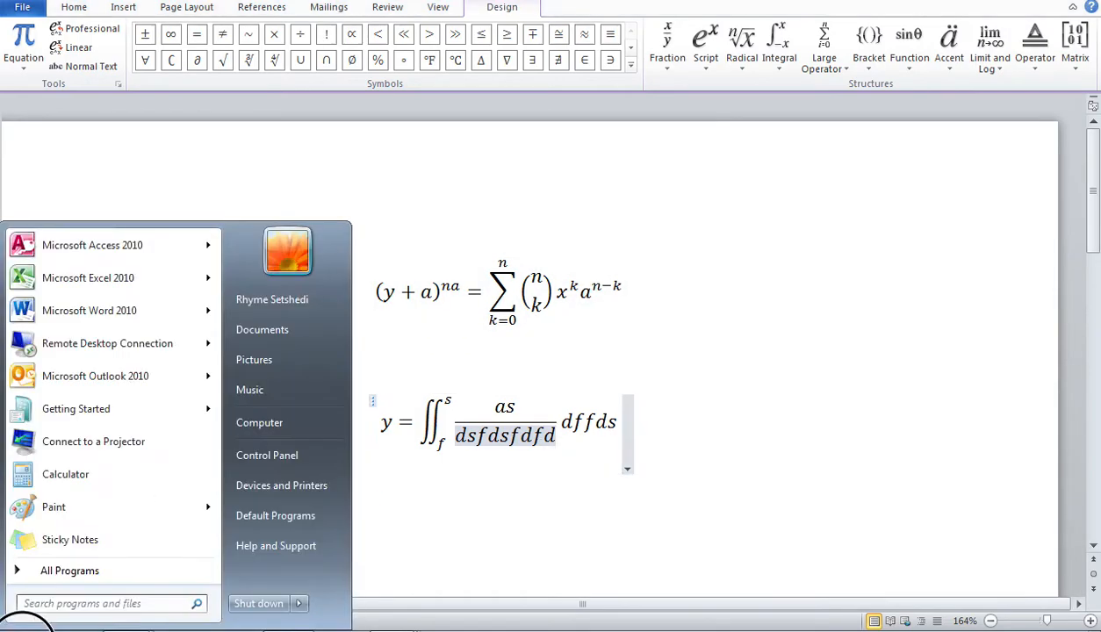
pyautogui.click(287, 412)
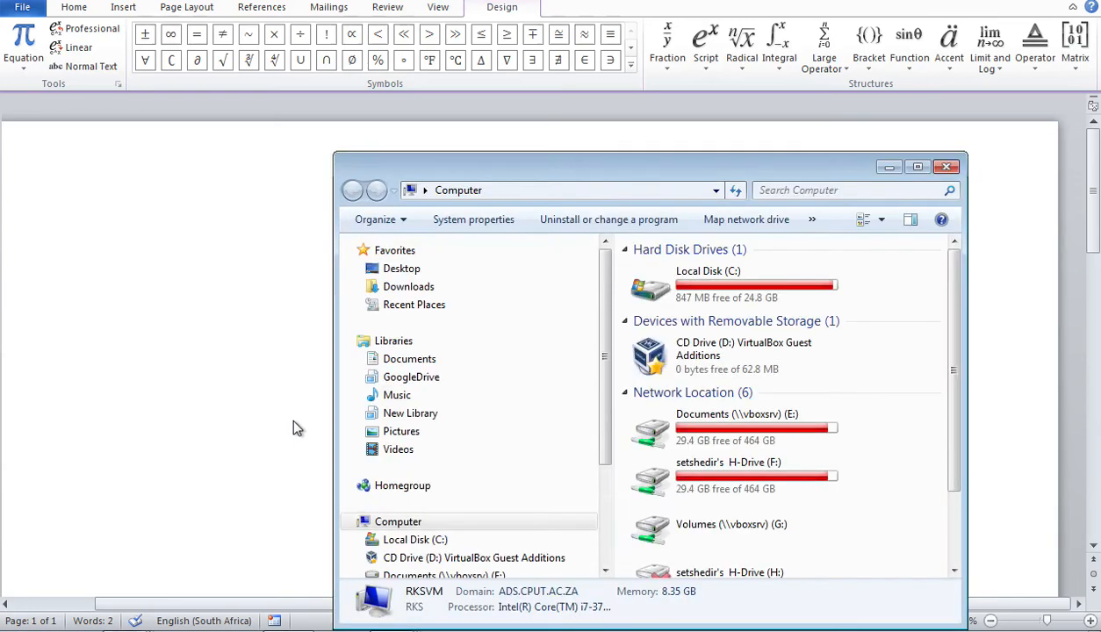
pyautogui.moveTo(610, 278); pyautogui.dragTo(609, 326)
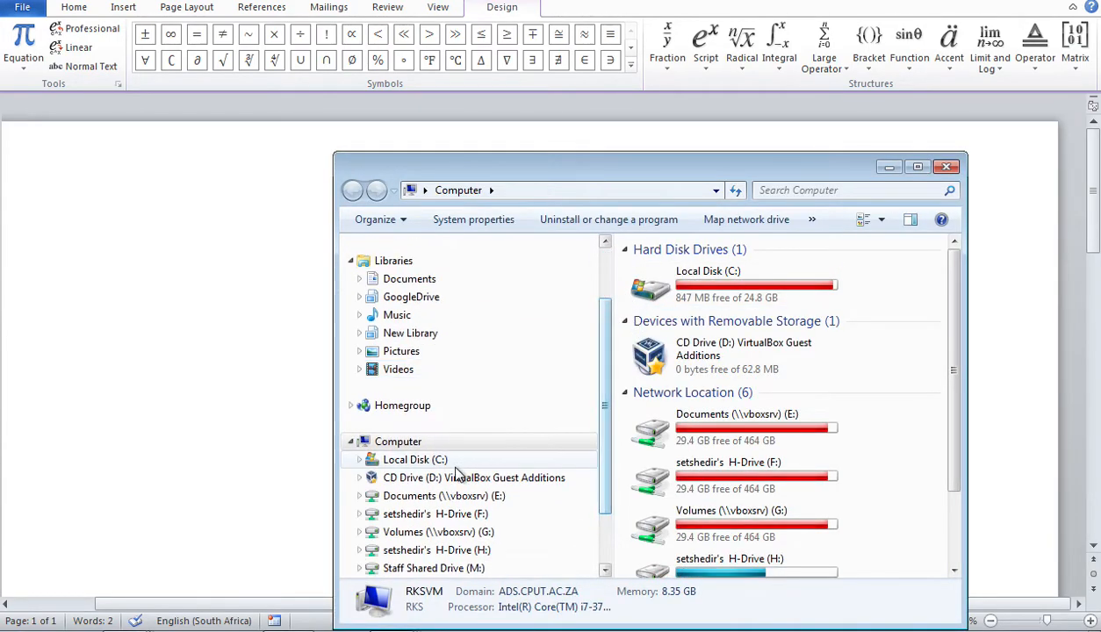
pyautogui.click(445, 516)
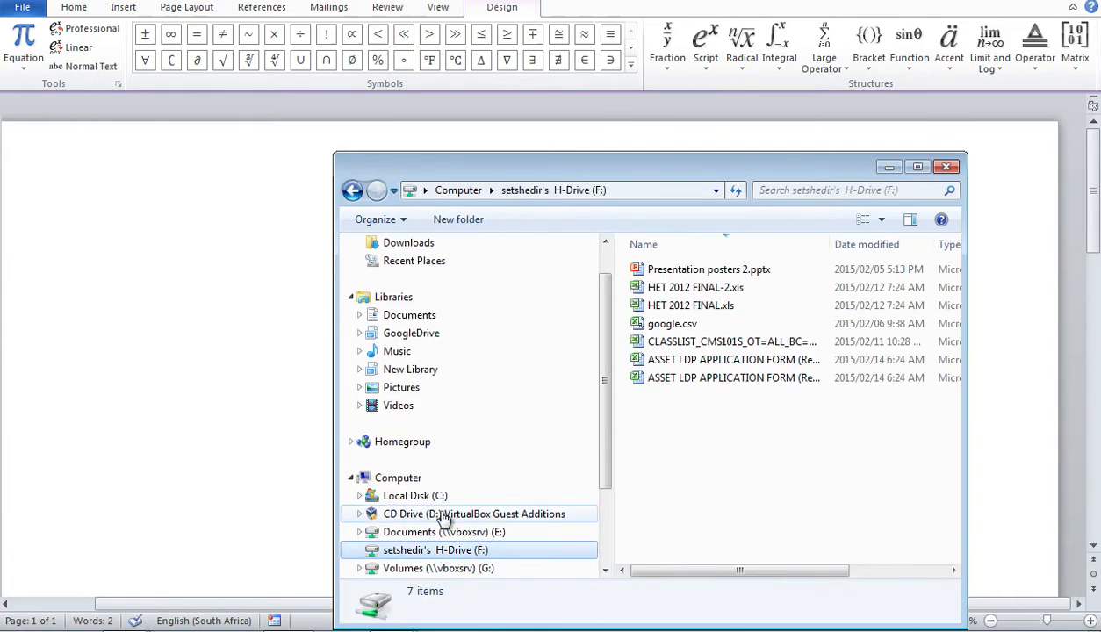
pyautogui.click(607, 401)
pyautogui.moveTo(606, 401); pyautogui.dragTo(606, 474)
pyautogui.click(500, 460)
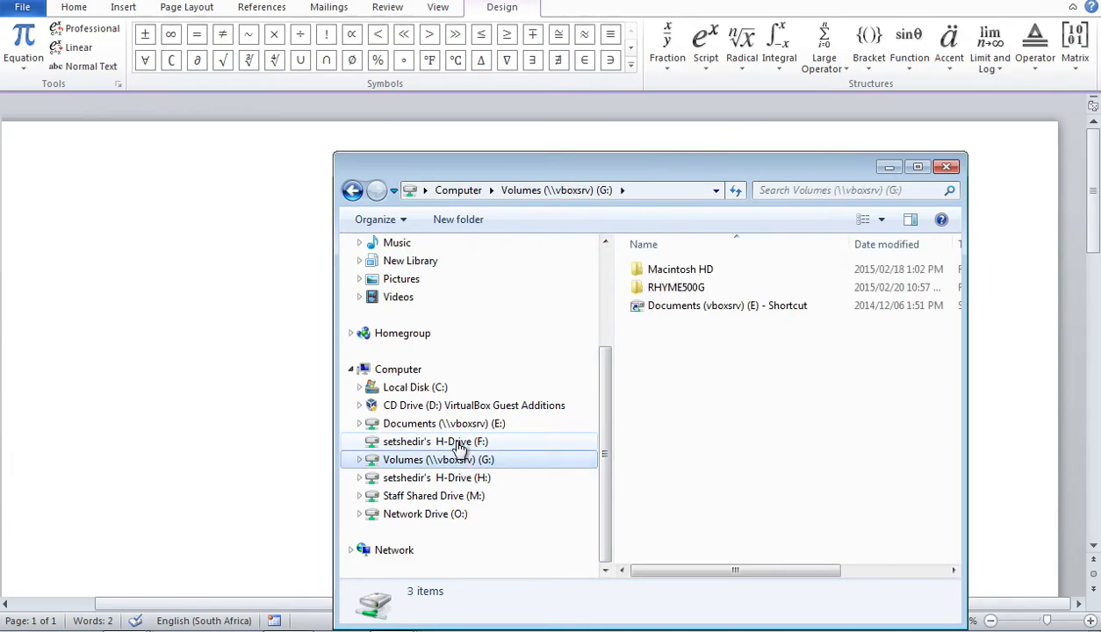
pyautogui.click(459, 449)
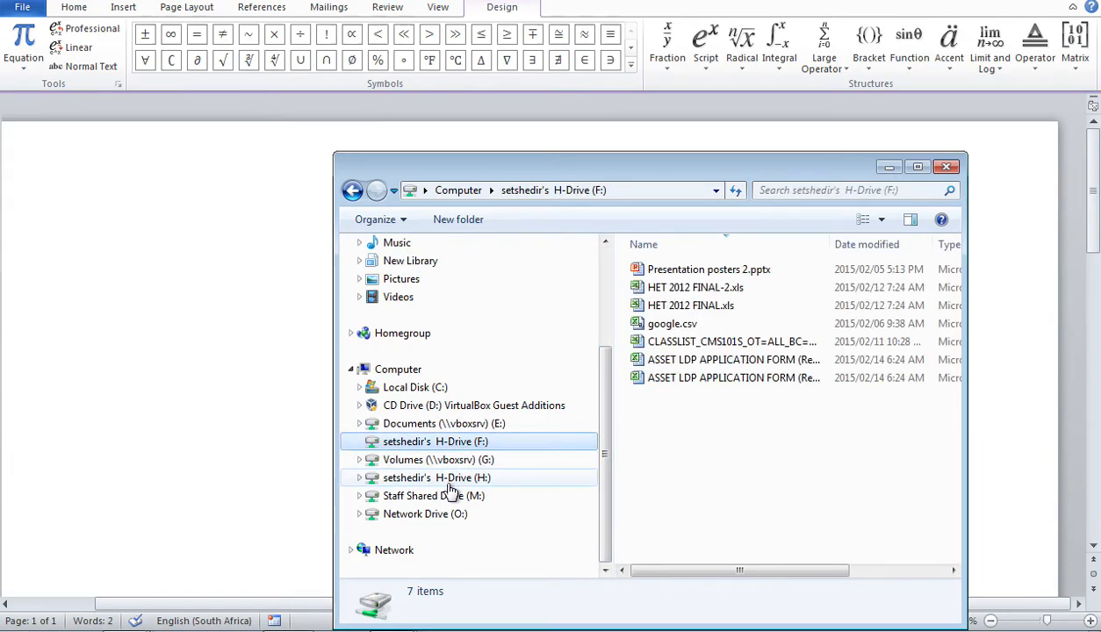
pyautogui.click(450, 516)
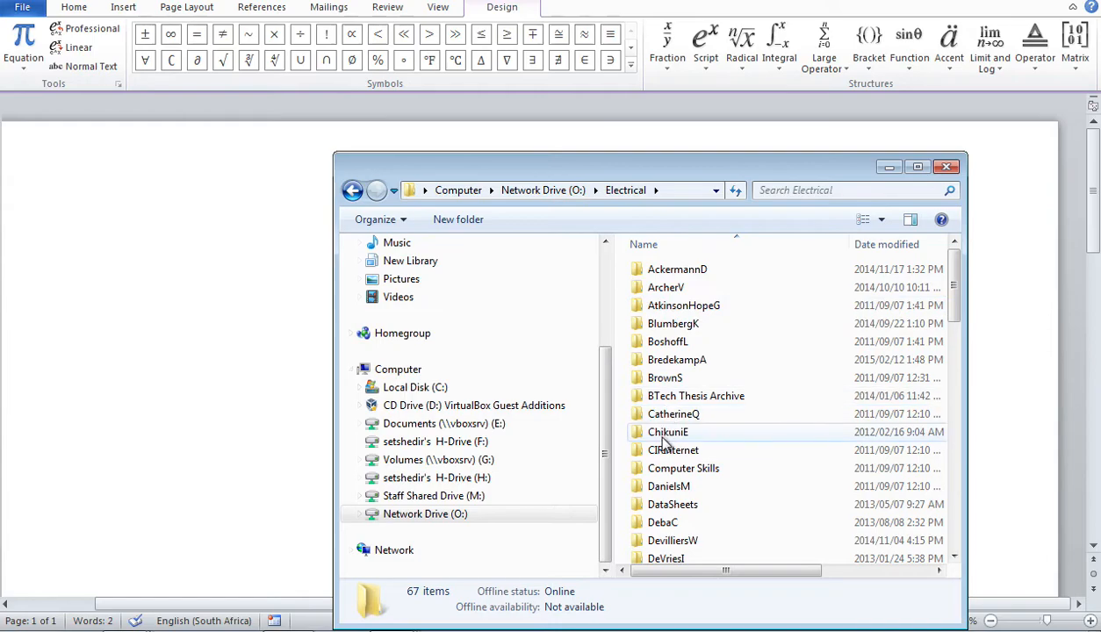
# Open the lecturer's named folder inside Electrical and go into its CLASS EXERCISES subfolder.
pyautogui.click(666, 436)
pyautogui.write('s')
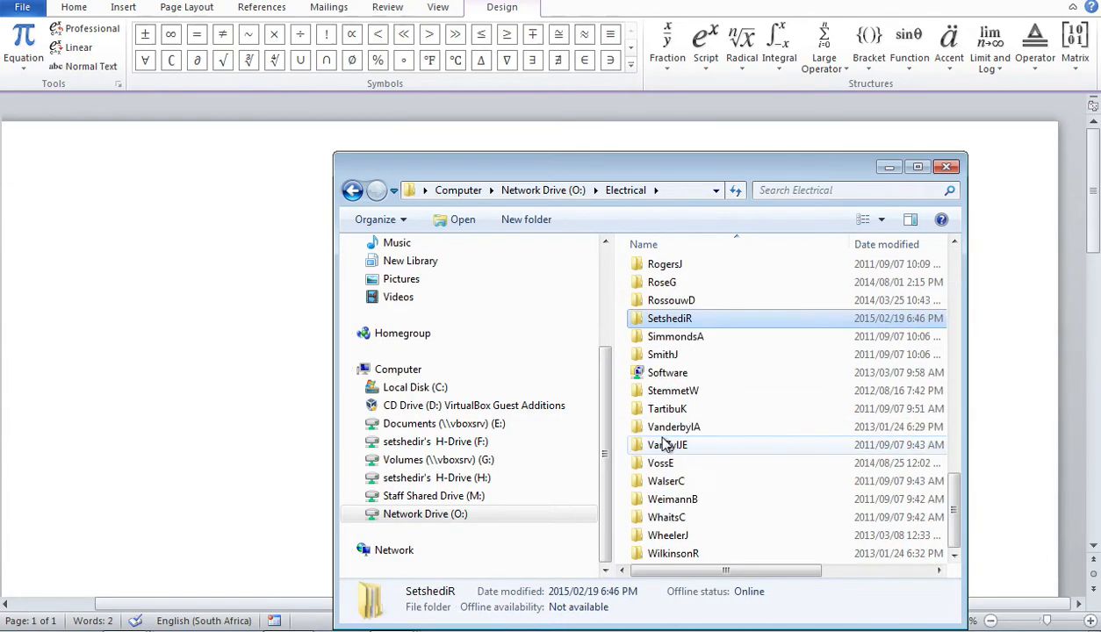
pyautogui.doubleClick(659, 321)
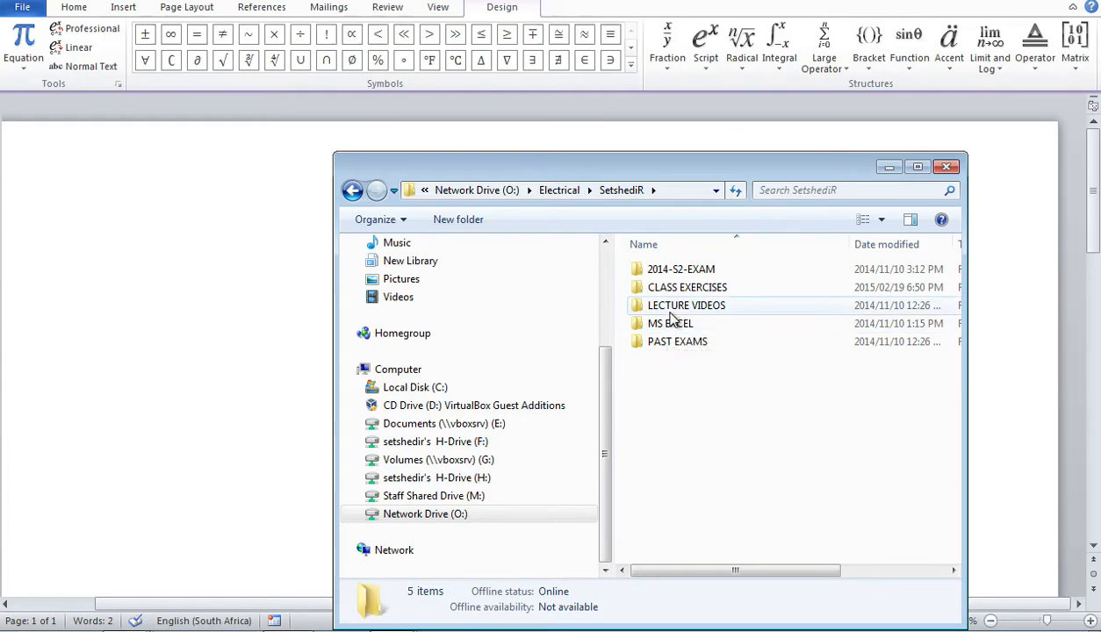
pyautogui.doubleClick(671, 289)
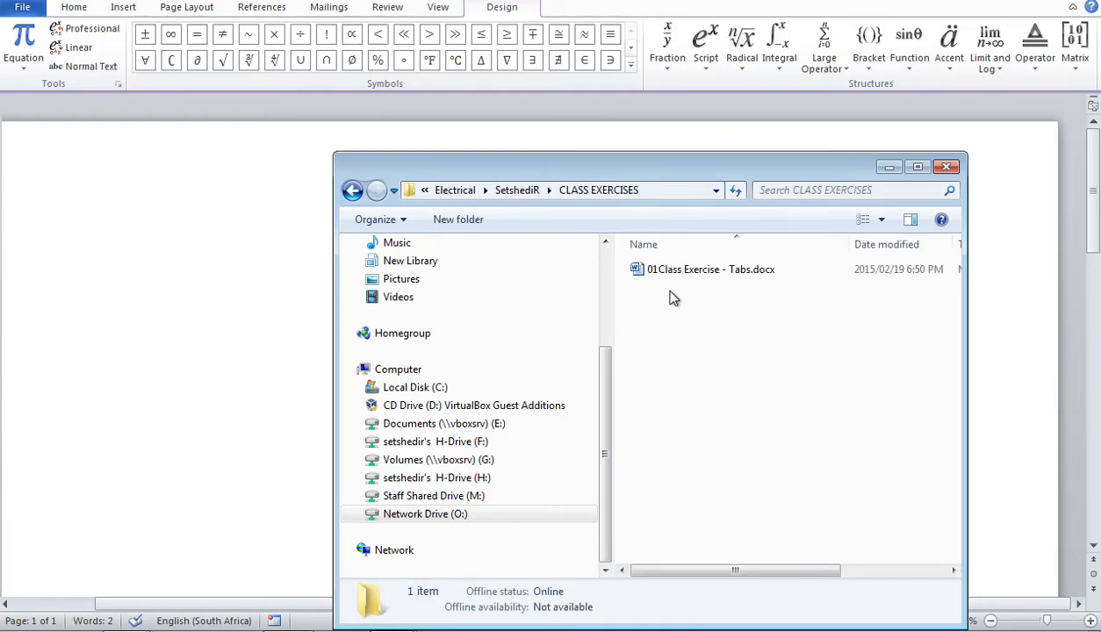
# Open 01Class Exercise - Tabs.docx in Word, dismiss the blocking message, and enable editing of the document.
pyautogui.click(671, 275)
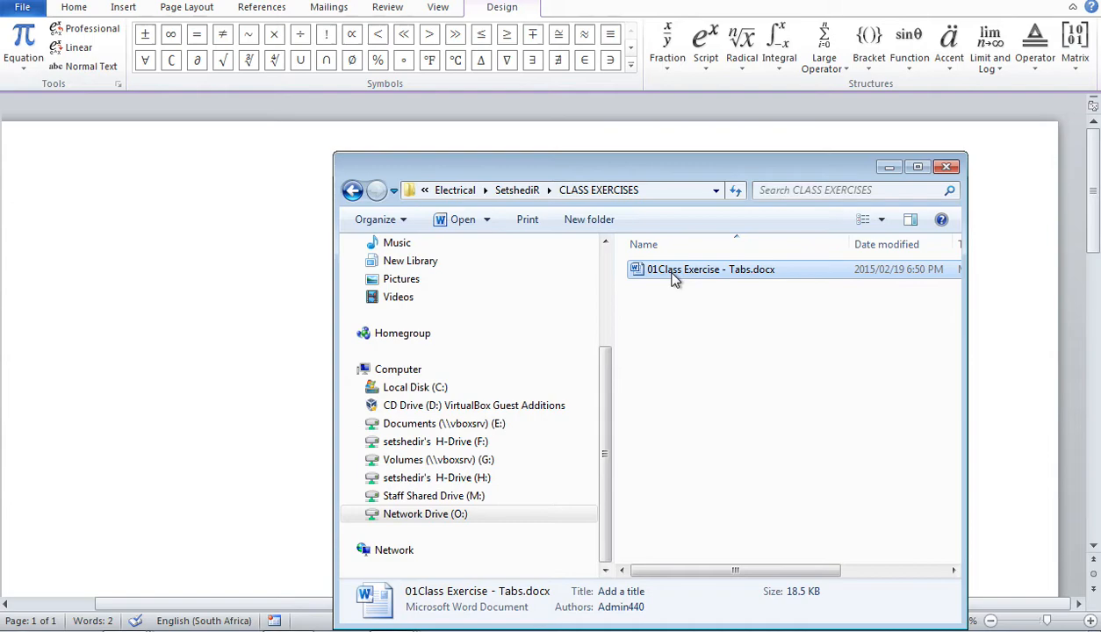
pyautogui.doubleClick(674, 277)
pyautogui.doubleClick(675, 278)
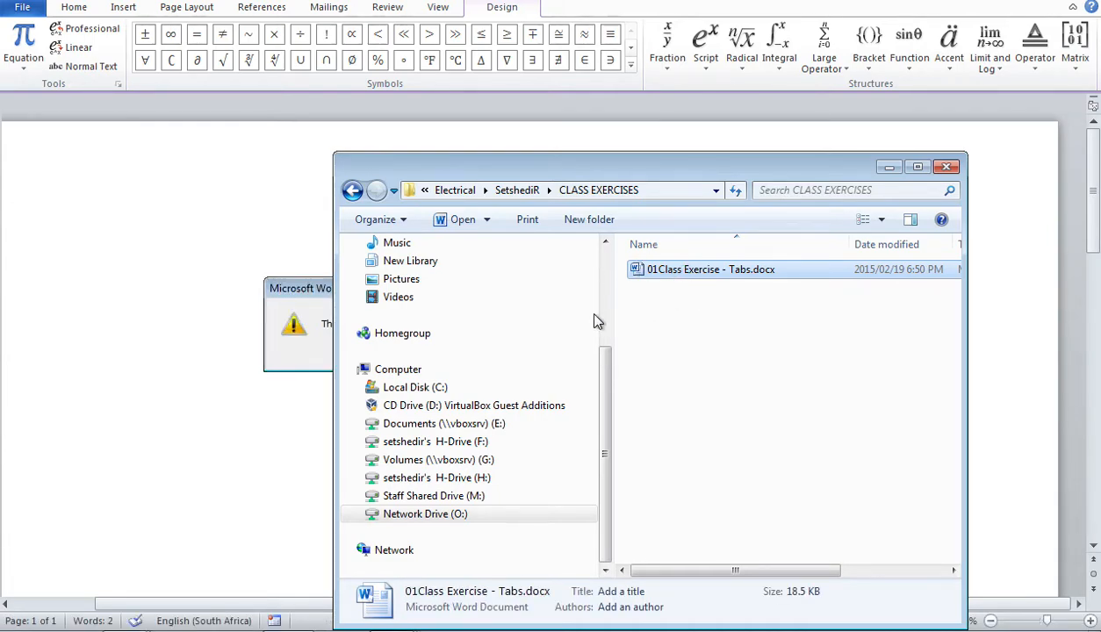
pyautogui.click(310, 288)
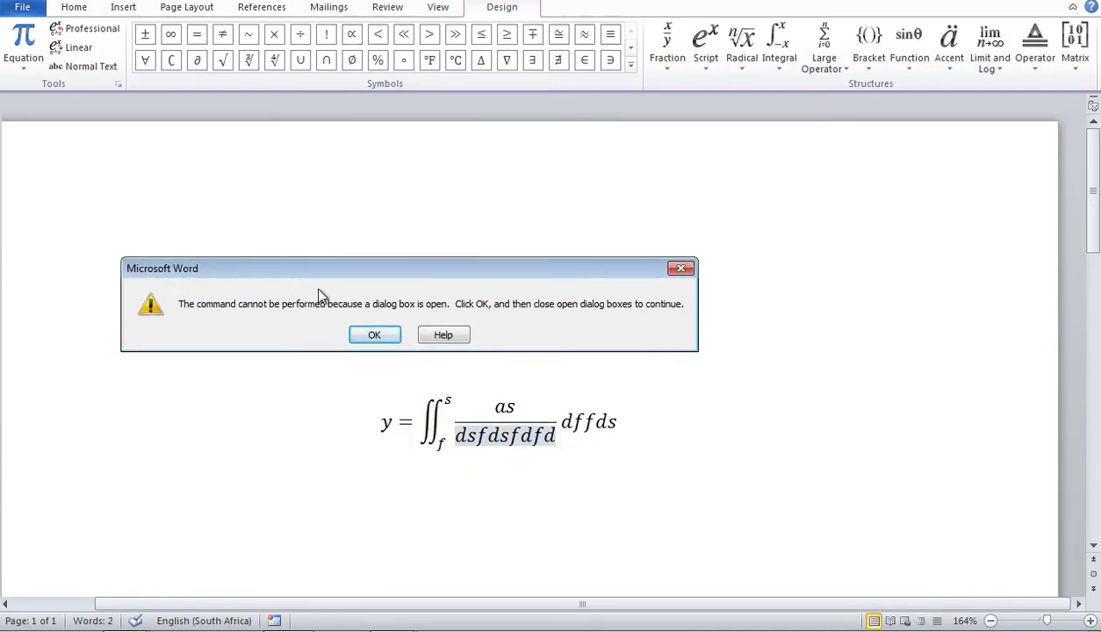
pyautogui.click(379, 339)
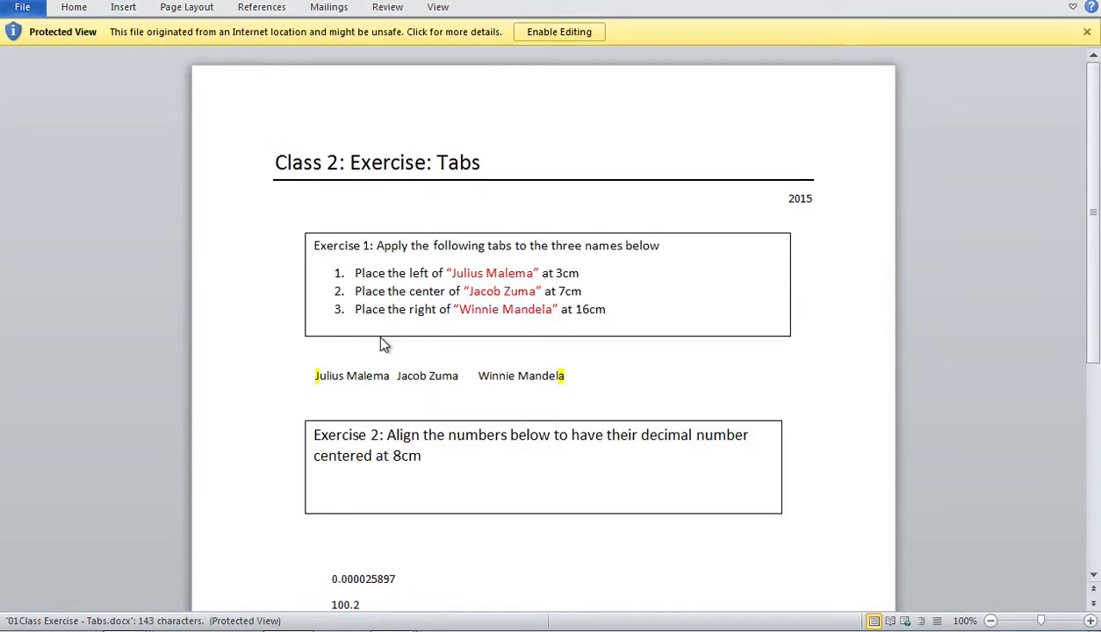
pyautogui.click(542, 33)
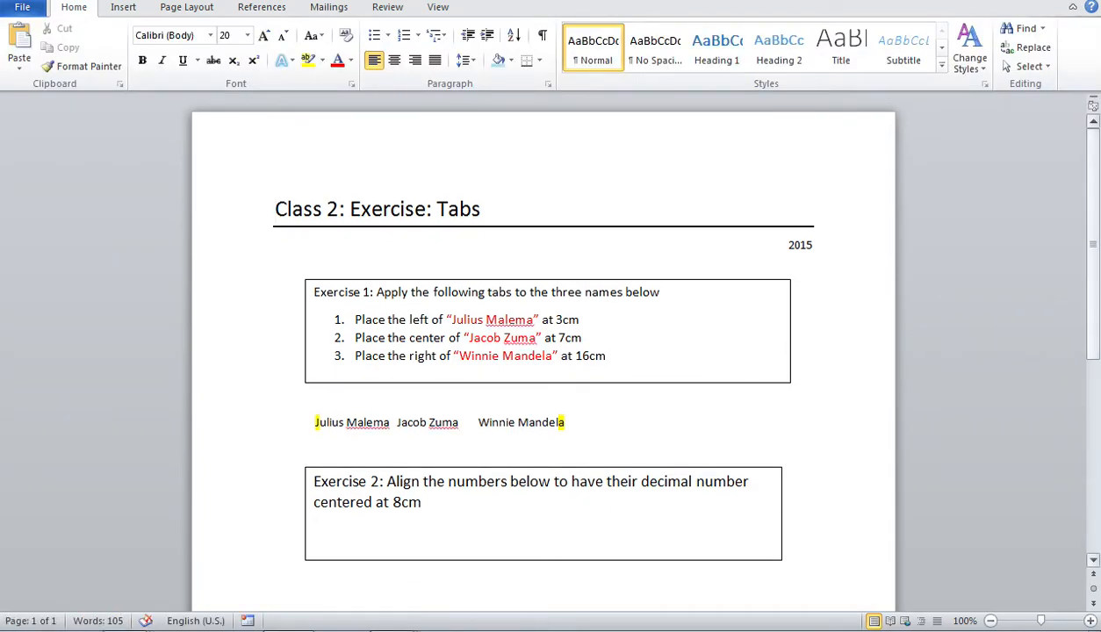
# Enlarge the document to 156% and read the Exercise 1 instructions for tabbing the three names.
pyautogui.scroll(-2, 1096, 288)
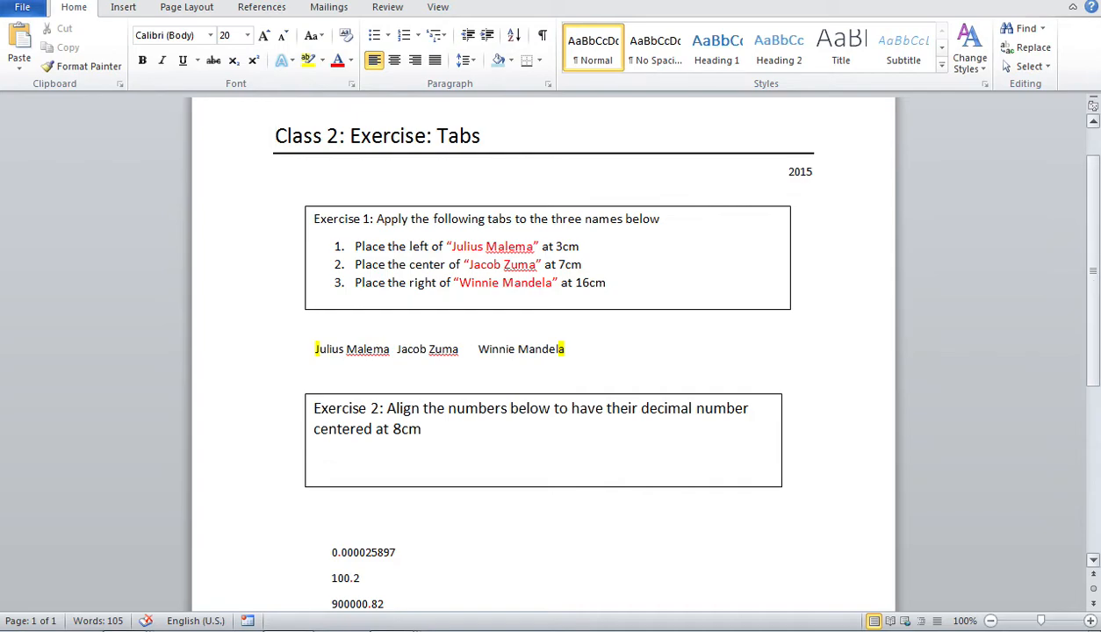
pyautogui.moveTo(1038, 621); pyautogui.dragTo(1046, 622)
pyautogui.moveTo(1087, 250)
pyautogui.mouseDown()
pyautogui.moveTo(1098, 281)
pyautogui.moveTo(1098, 264)
pyautogui.mouseUp()
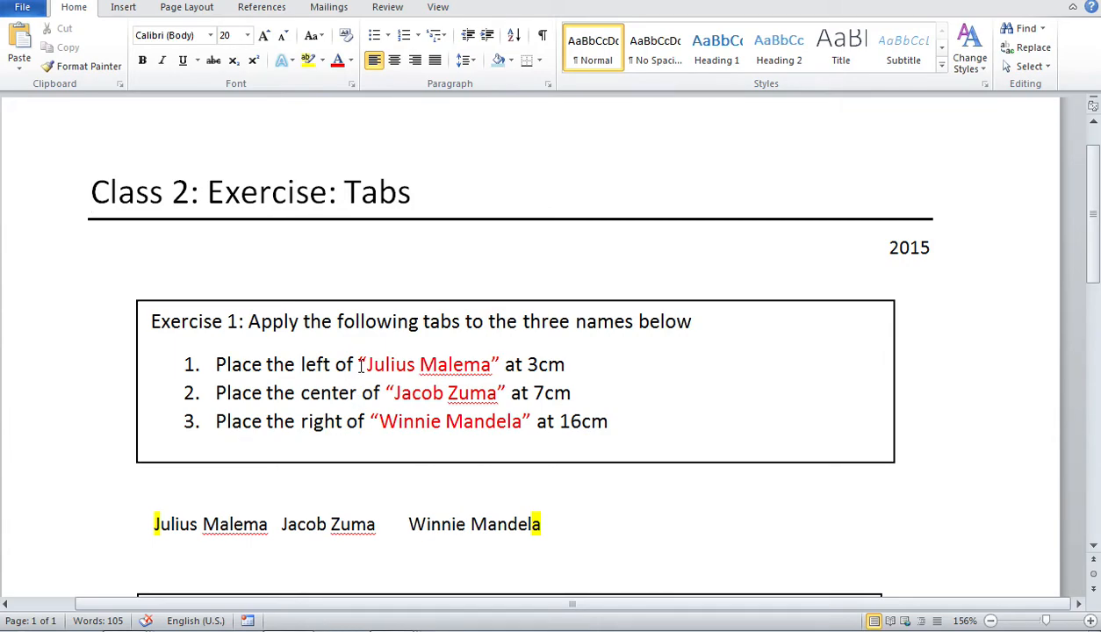
pyautogui.moveTo(332, 364); pyautogui.dragTo(309, 367)
pyautogui.doubleClick(318, 365)
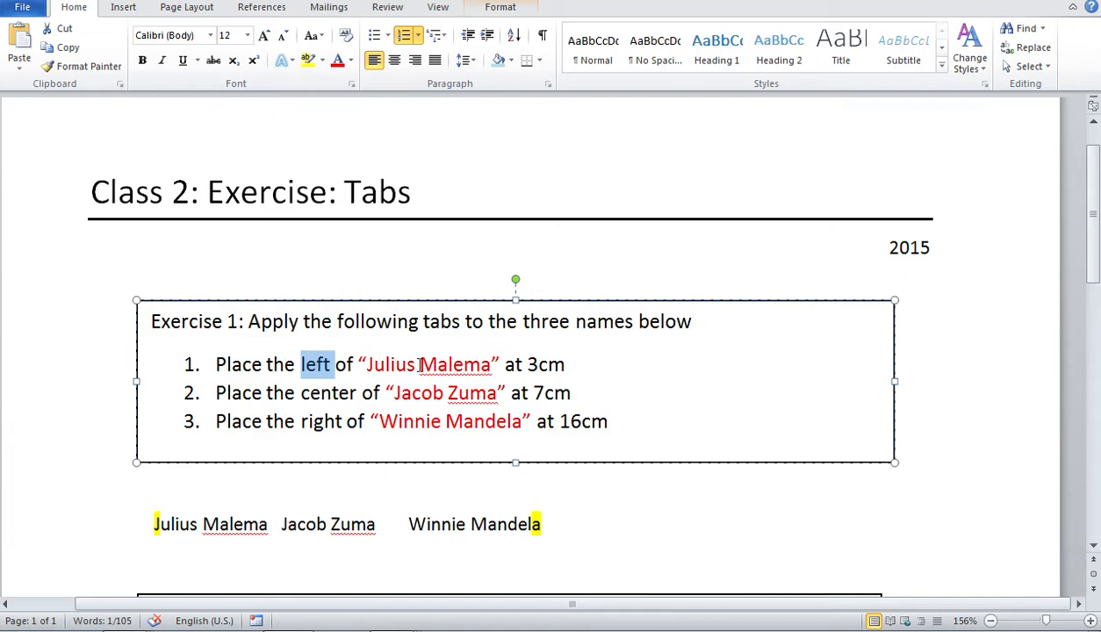
pyautogui.moveTo(394, 392); pyautogui.dragTo(486, 394)
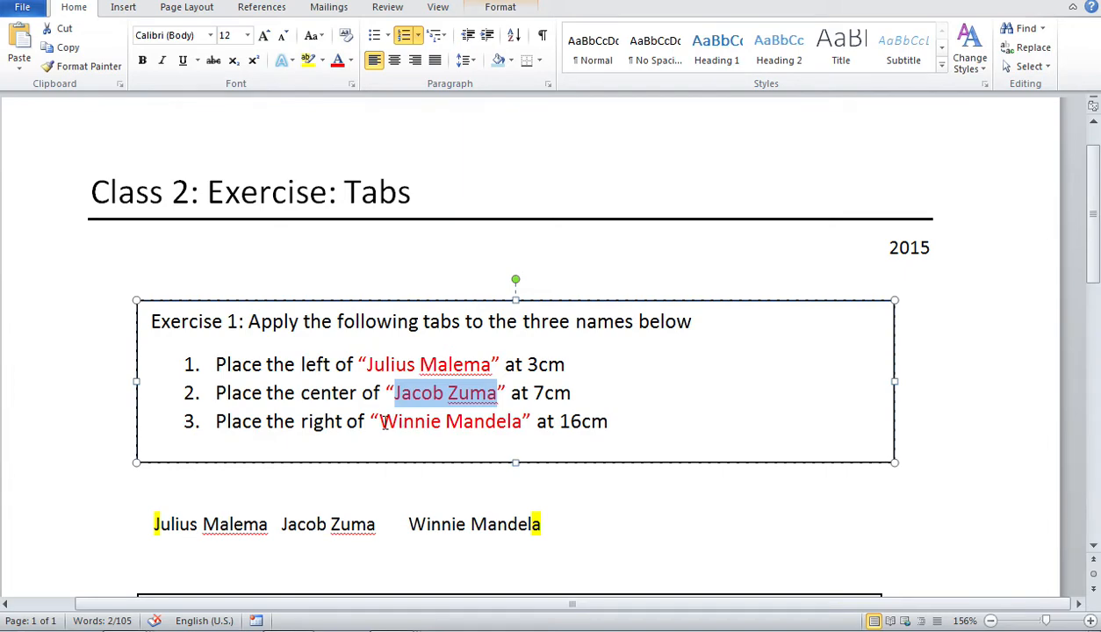
pyautogui.click(522, 421)
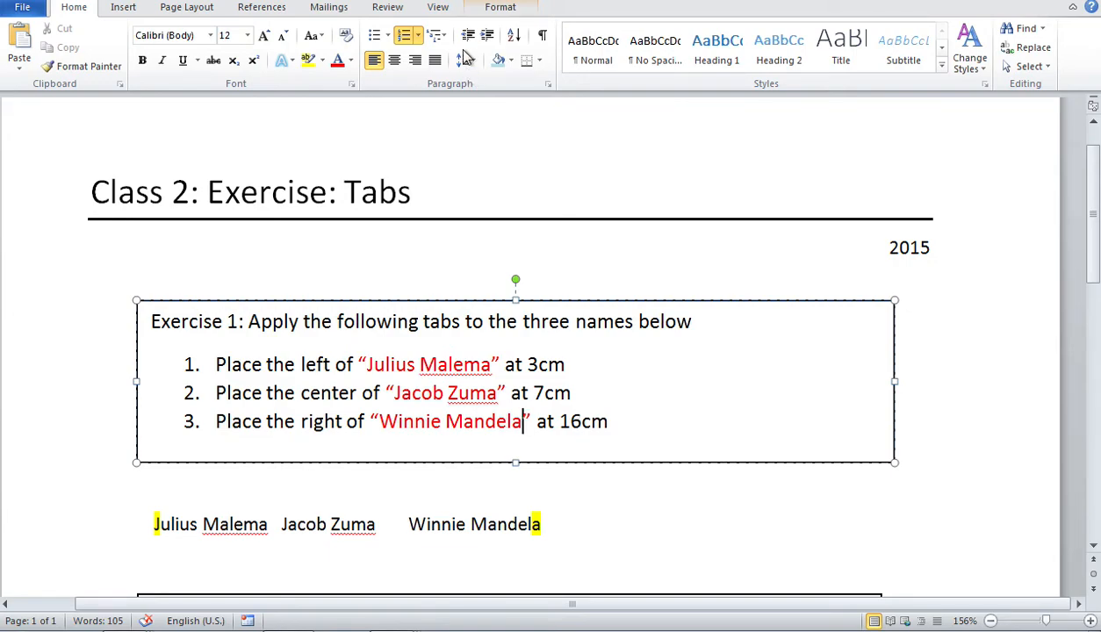
# Show the ruler and check which measurement units are set in Word's advanced display options.
pyautogui.click(438, 8)
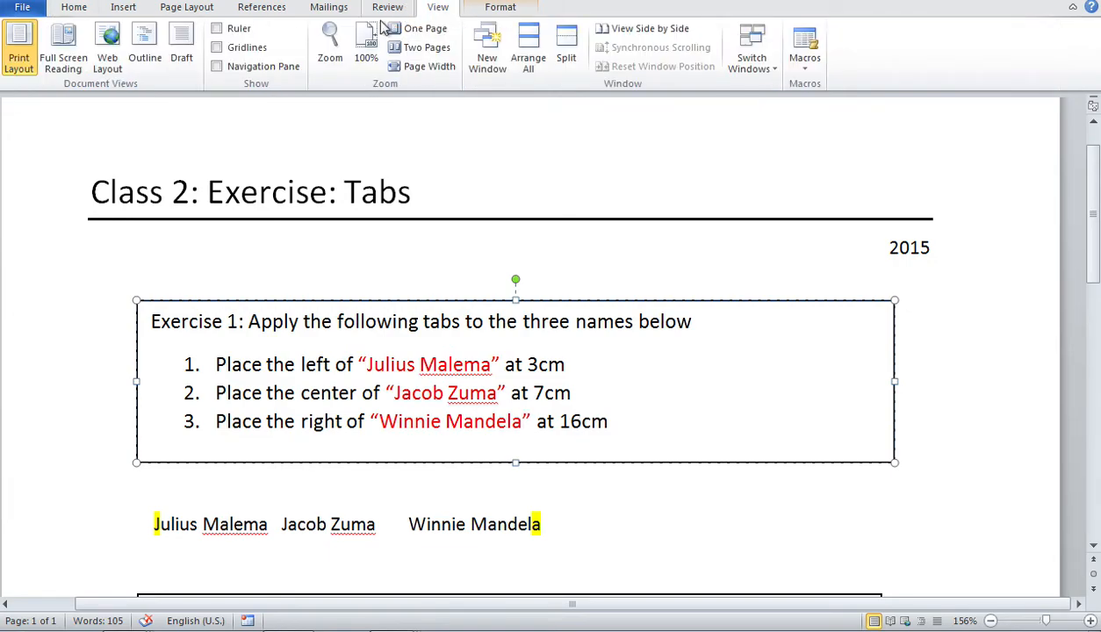
pyautogui.click(216, 29)
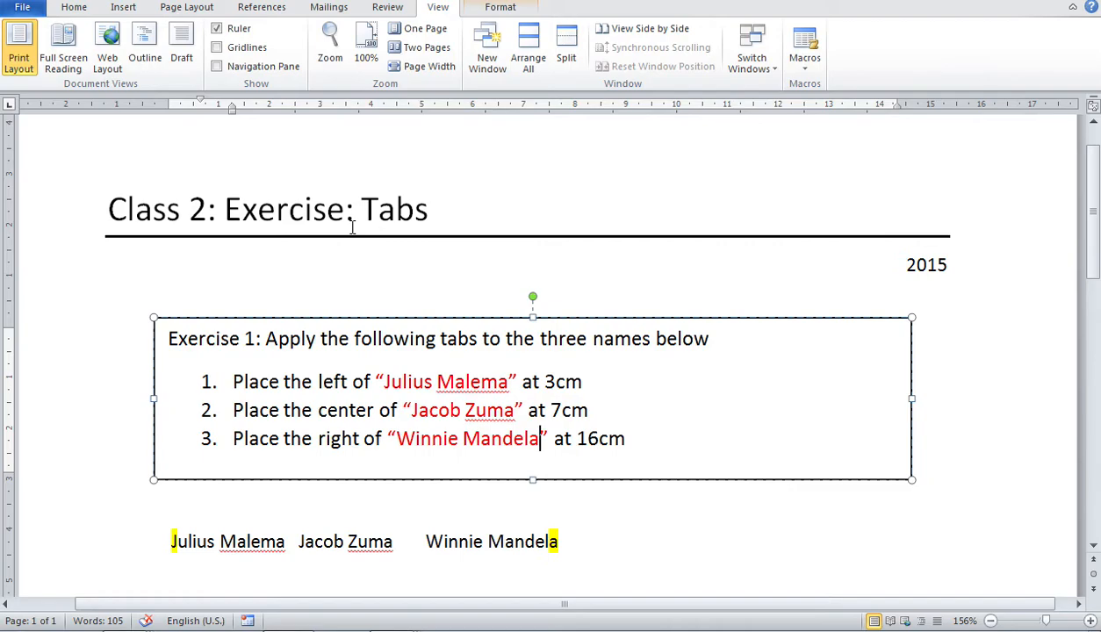
pyautogui.click(23, 8)
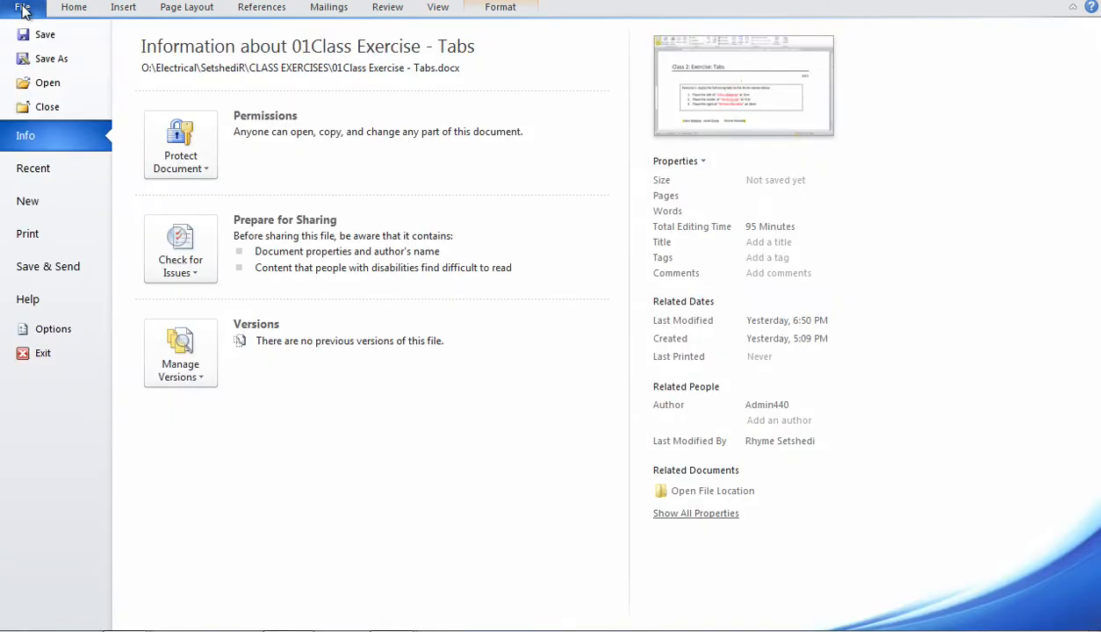
pyautogui.click(48, 329)
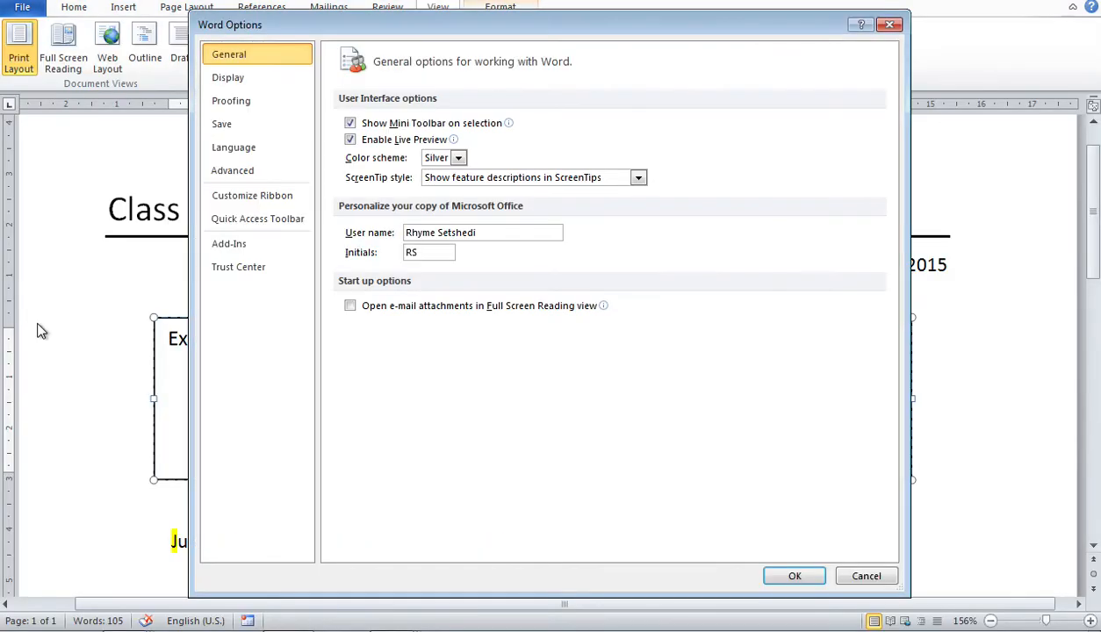
pyautogui.click(224, 175)
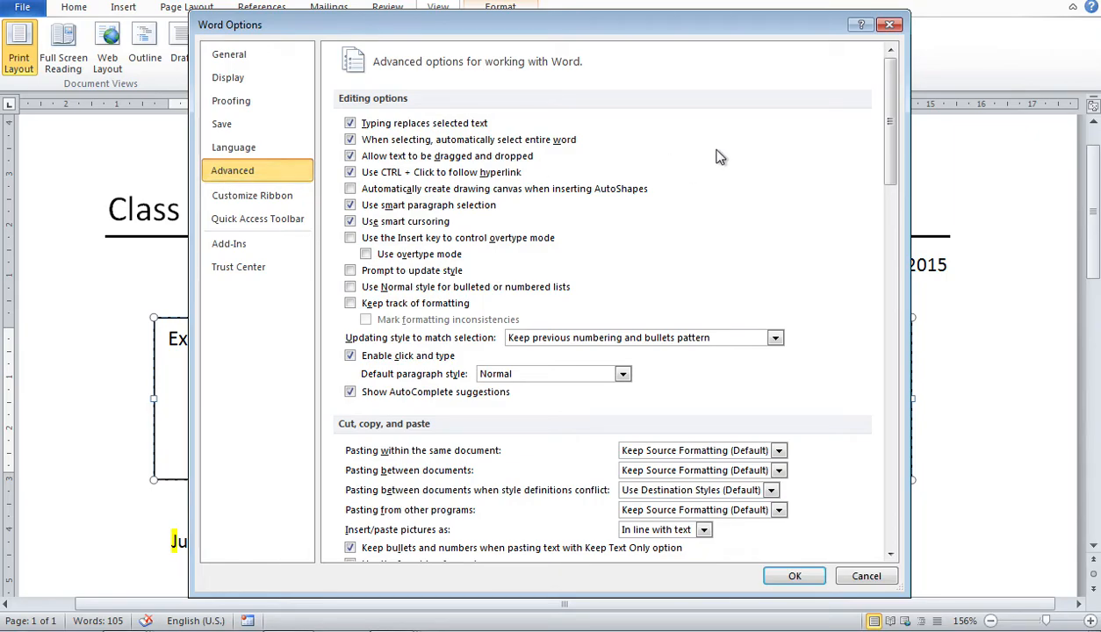
pyautogui.moveTo(887, 111); pyautogui.dragTo(895, 292)
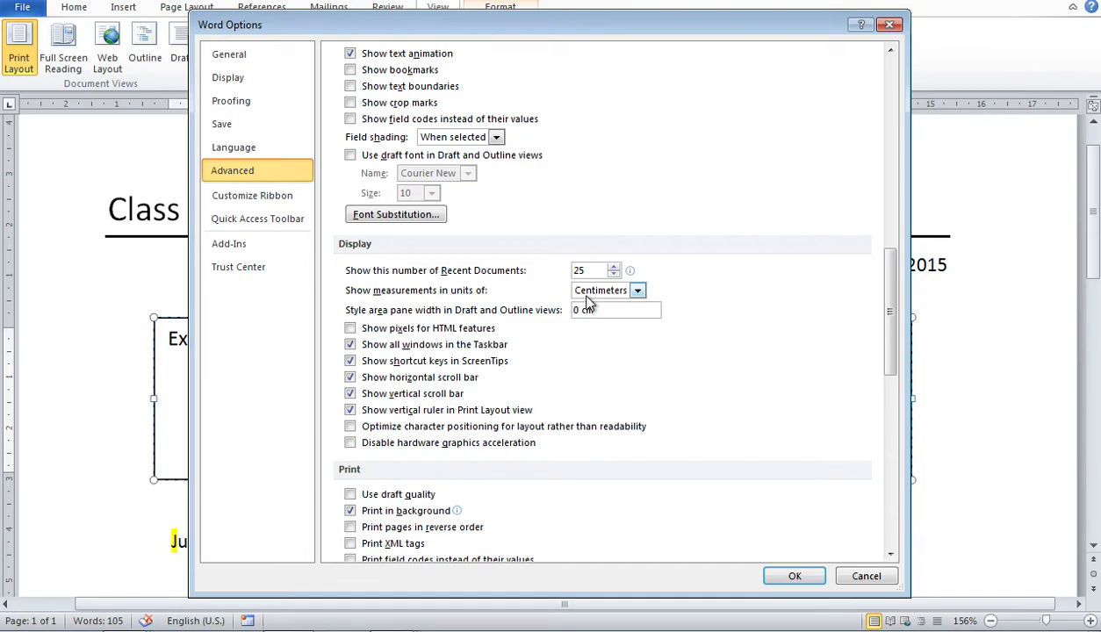
pyautogui.click(791, 574)
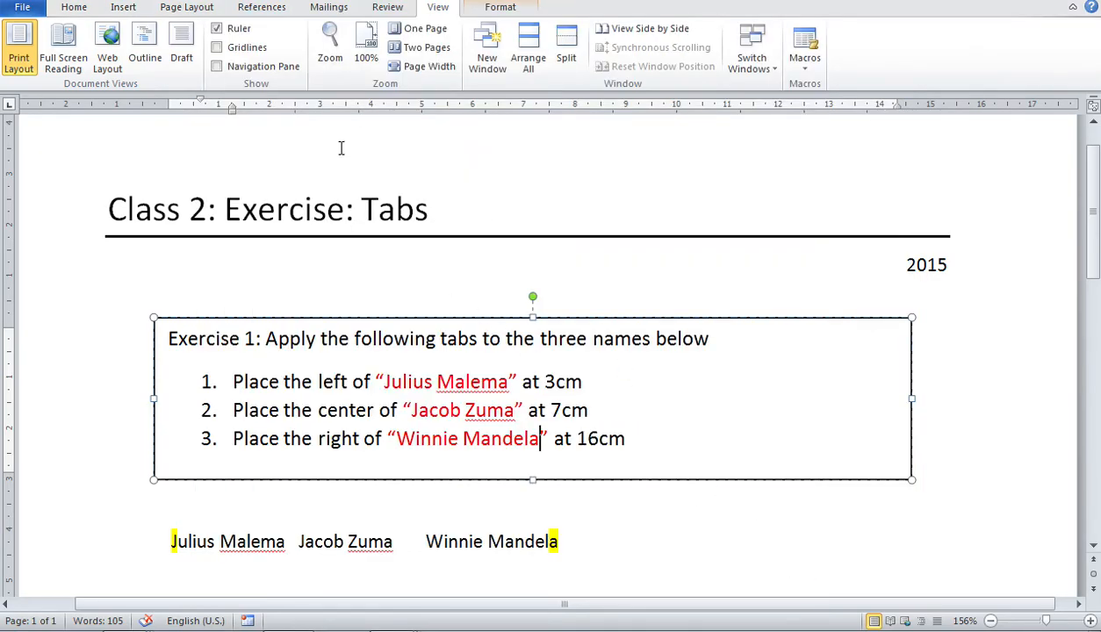
# Examine the alignment choices in the Tabs dialog for the line of three names below Exercise 1, then close it without setting any tab.
pyautogui.click(172, 542)
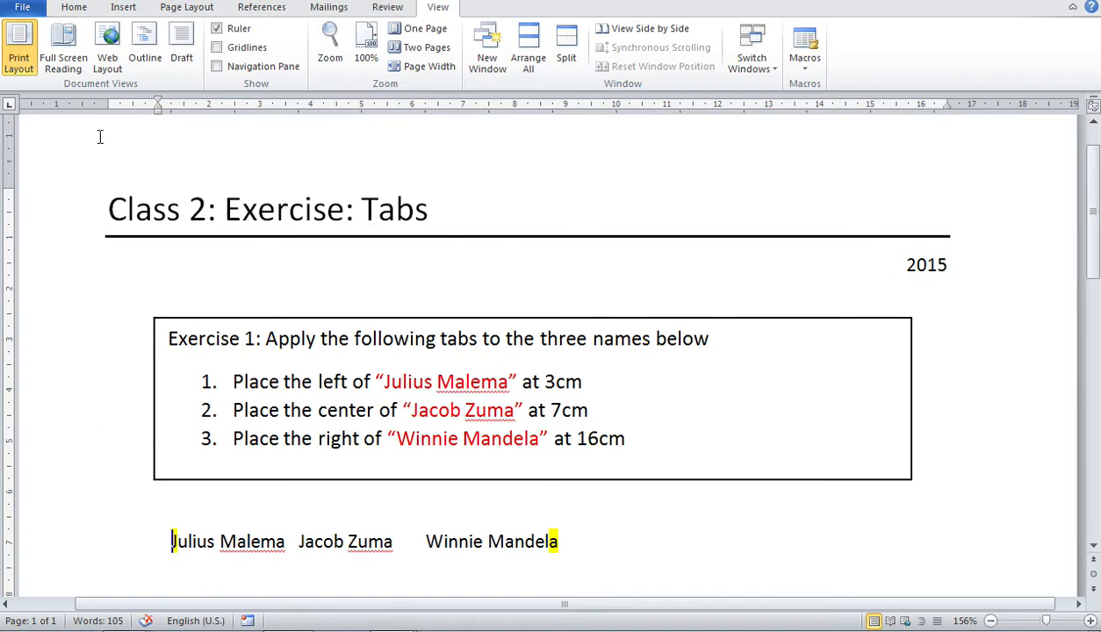
pyautogui.click(74, 9)
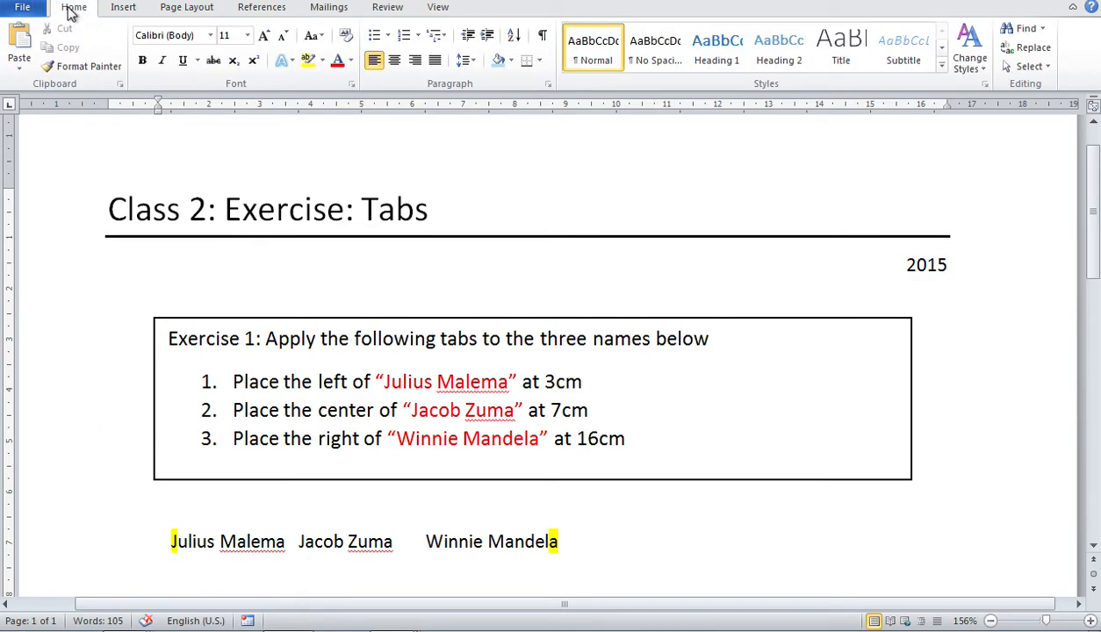
pyautogui.click(549, 83)
pyautogui.click(418, 507)
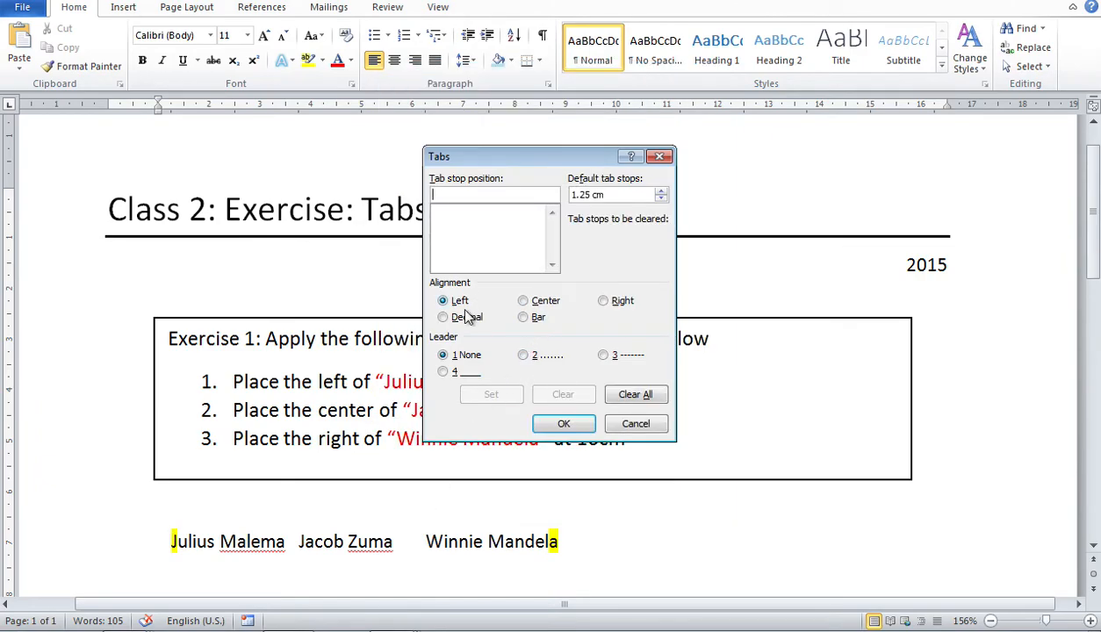
pyautogui.middleClick(574, 333)
pyautogui.click(660, 156)
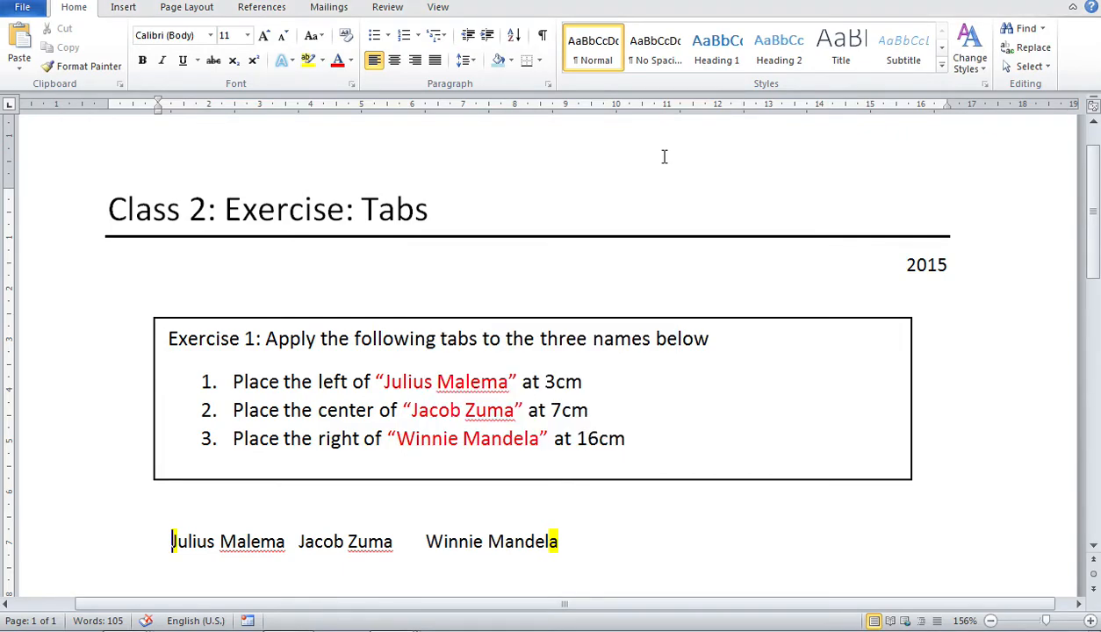
# Examine the tab types offered by the ruler's tab selector one by one, ending on the Left Tab.
pyautogui.click(10, 105)
pyautogui.click(10, 106)
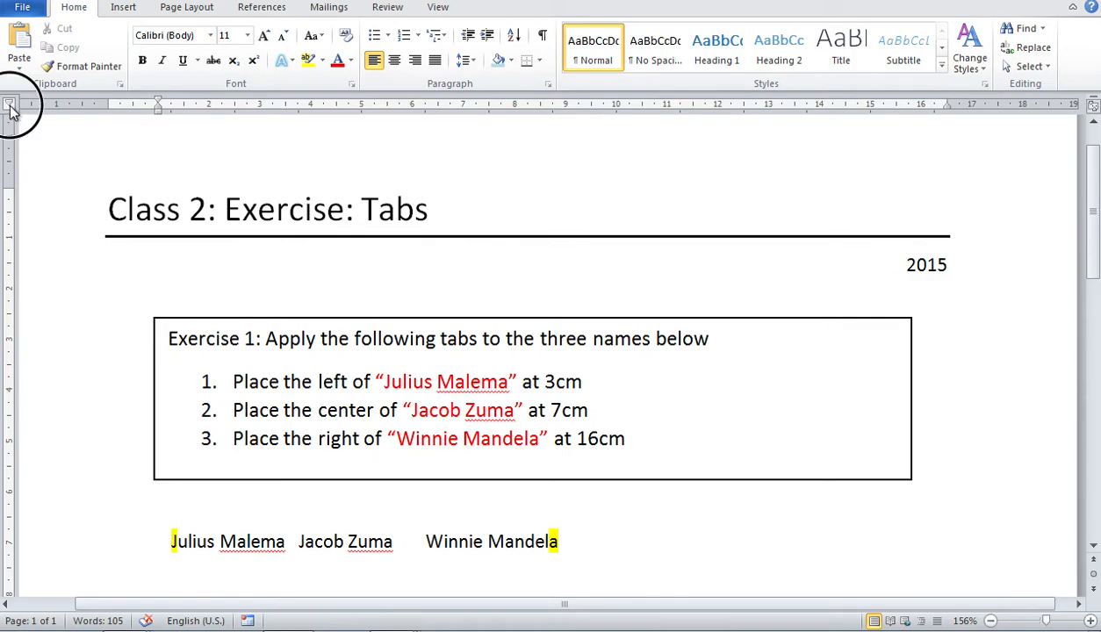
pyautogui.click(10, 106)
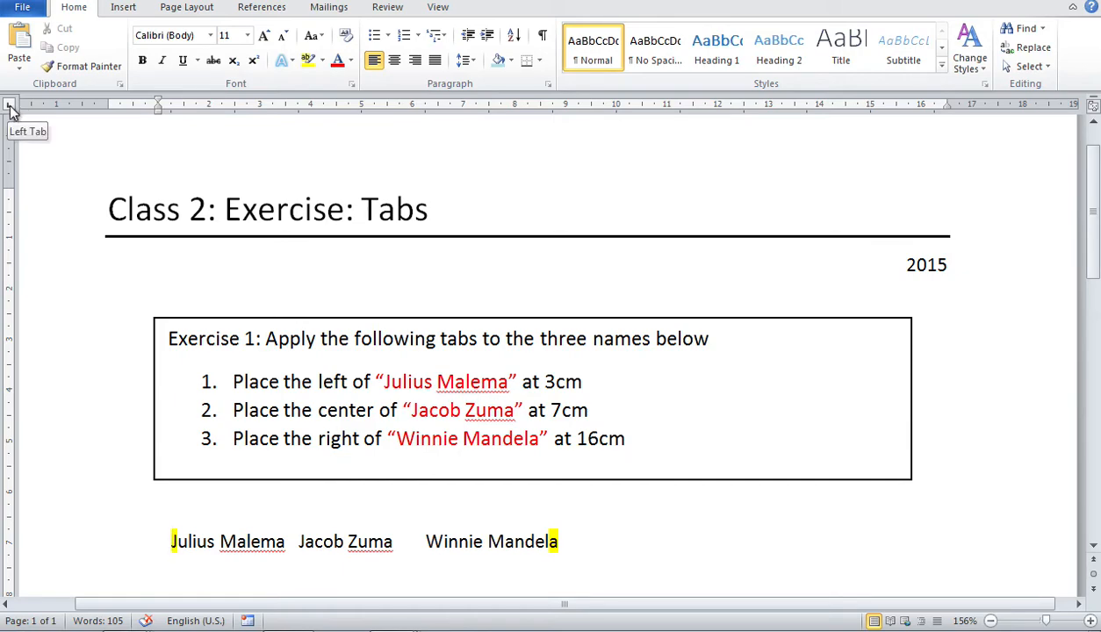
pyautogui.click(10, 106)
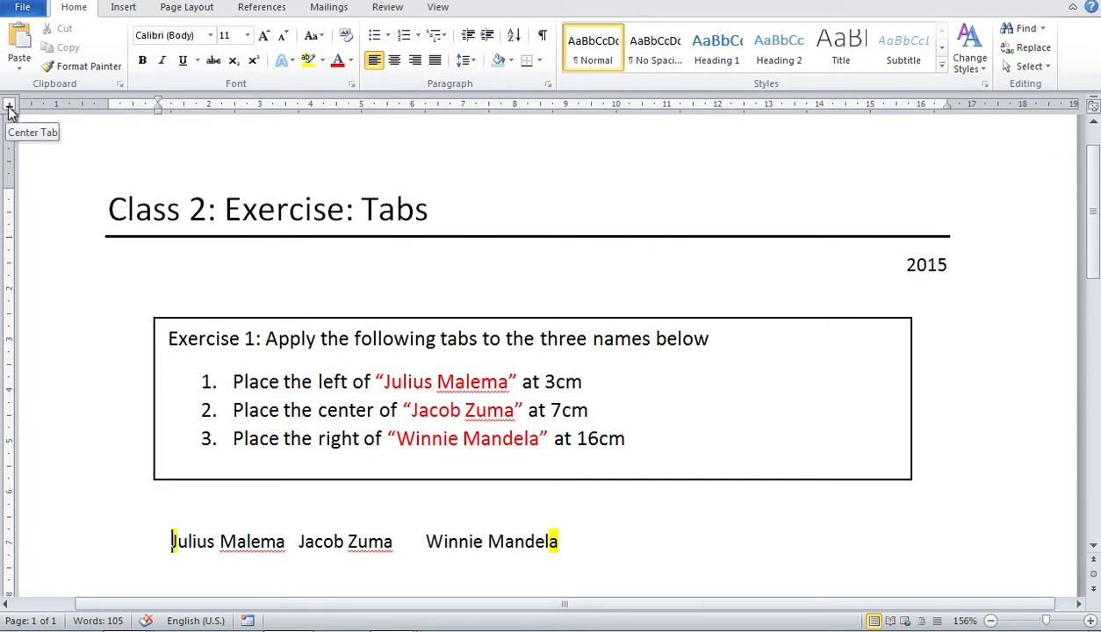
pyautogui.click(10, 107)
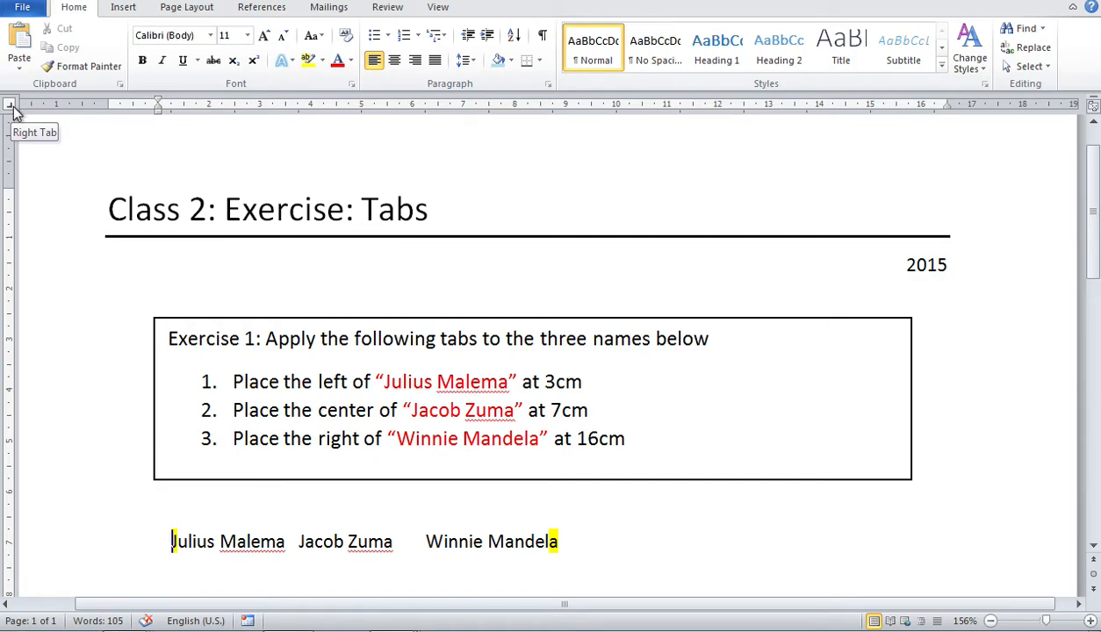
pyautogui.click(9, 106)
pyautogui.click(9, 105)
pyautogui.click(9, 105)
pyautogui.click(8, 106)
pyautogui.click(8, 105)
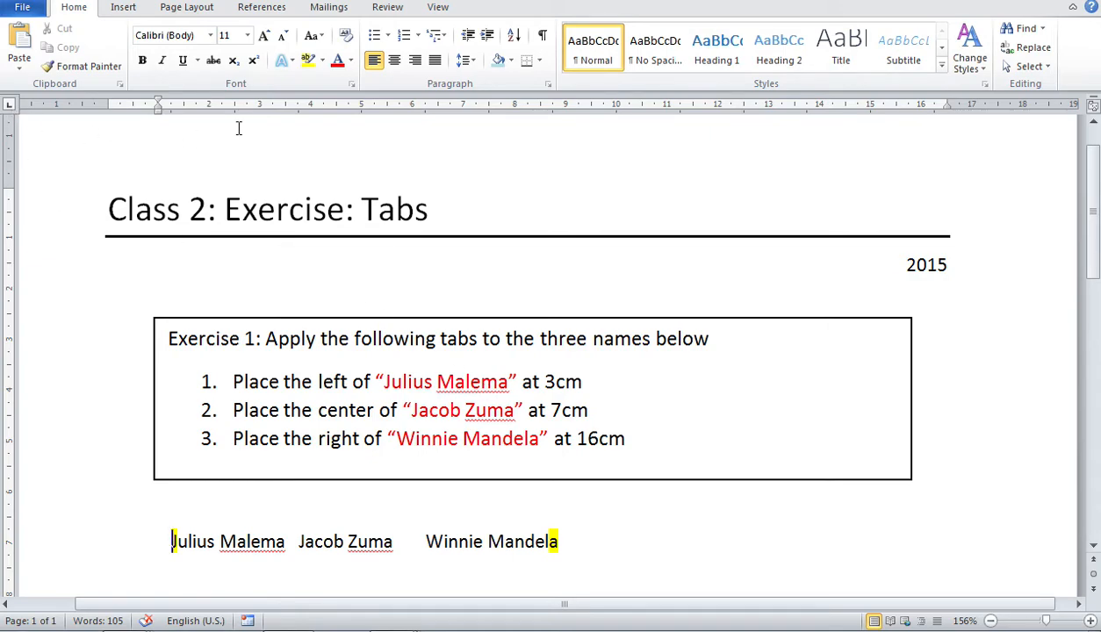
# Set a left tab stop at 3 cm and a center tab stop at 7 cm on the line of names, tabbing the first two names.
pyautogui.click(261, 105)
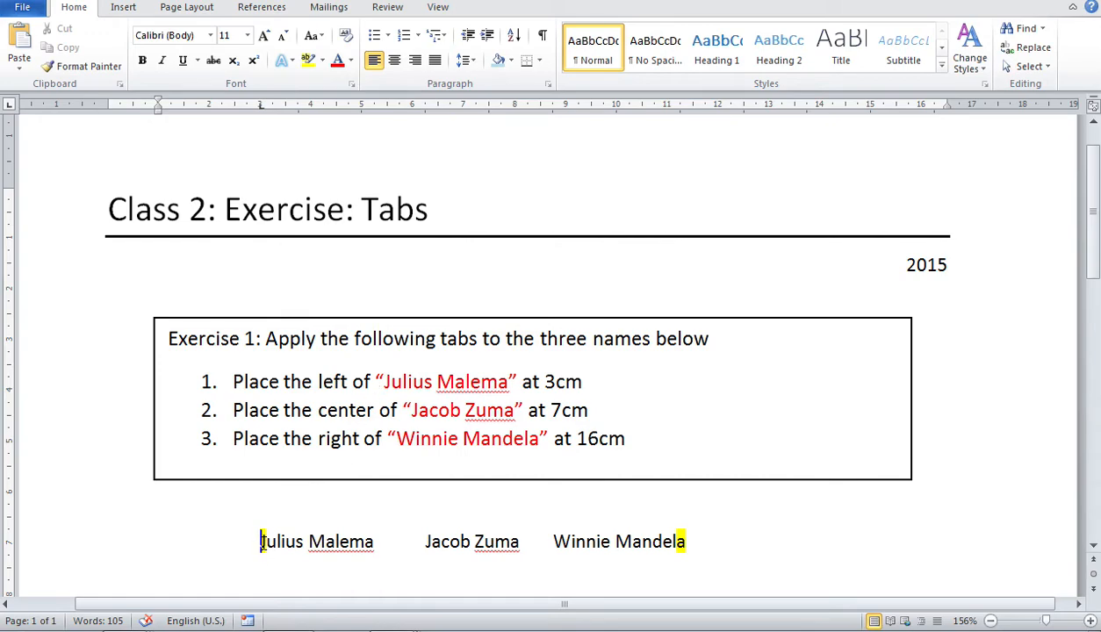
pyautogui.press('Tab')
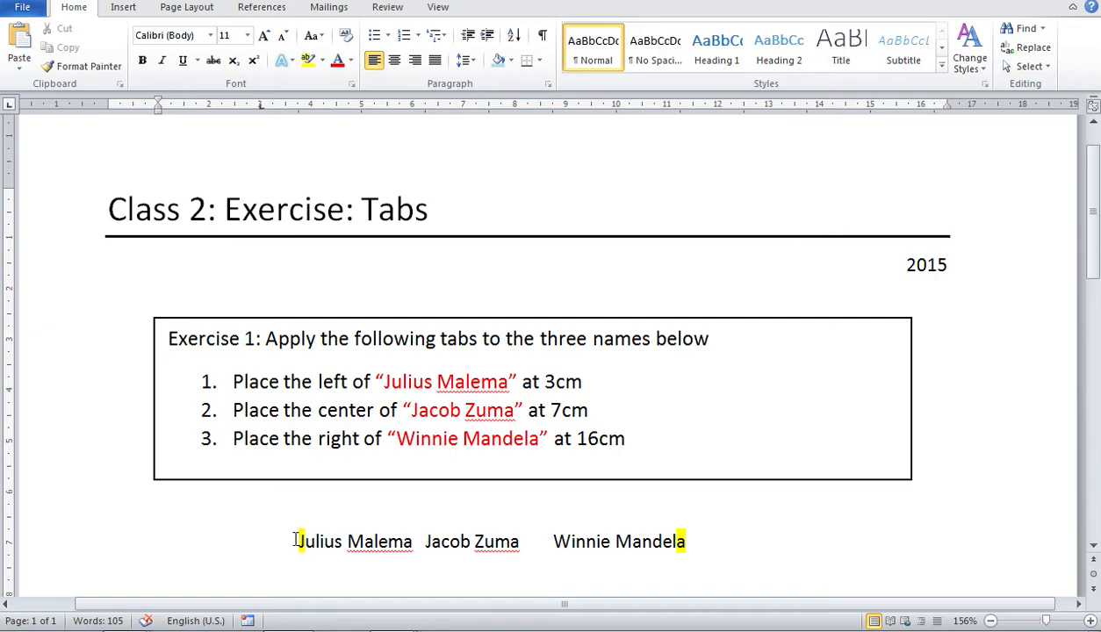
pyautogui.click(426, 542)
pyautogui.click(10, 106)
pyautogui.click(462, 105)
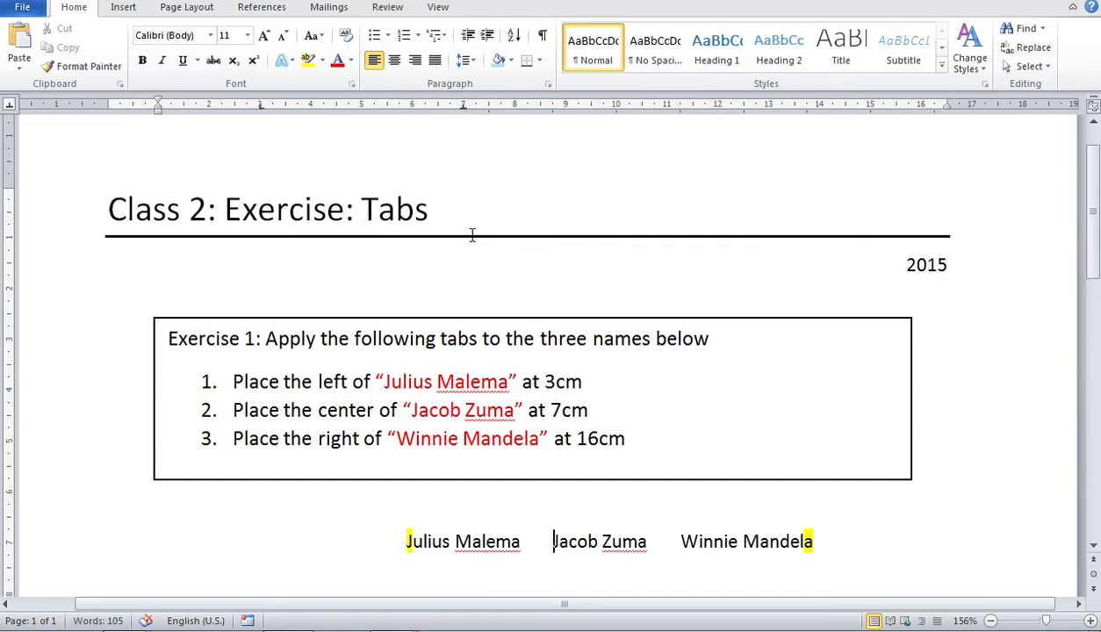
pyautogui.press('BackSpace')
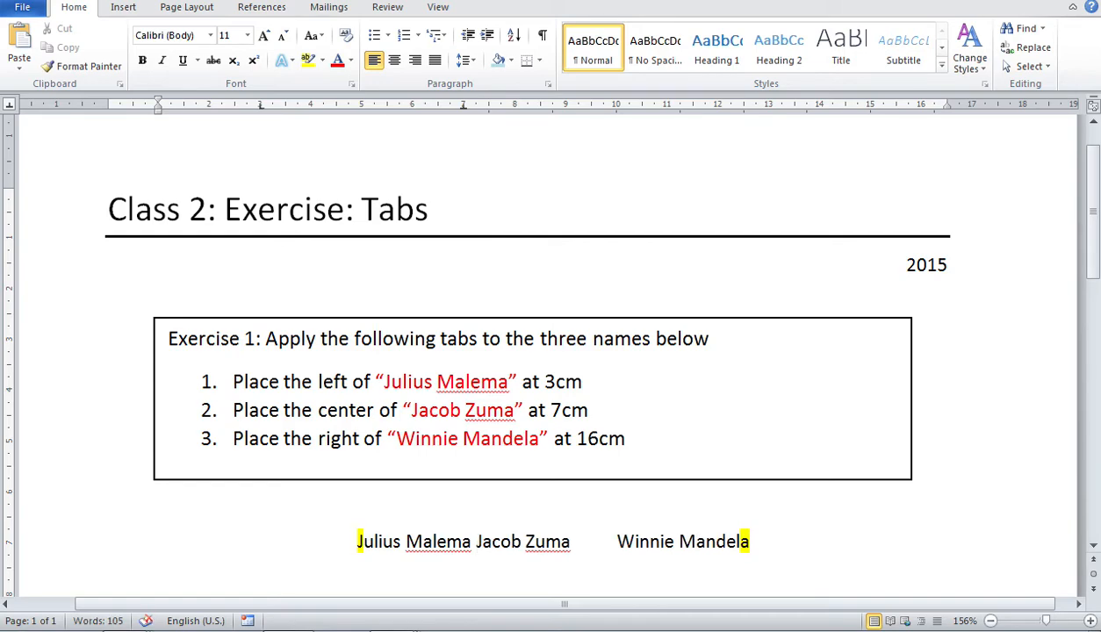
pyautogui.press('Tab')
# Set a right tab stop at 16 cm on the line of names for the third name.
pyautogui.click(679, 542)
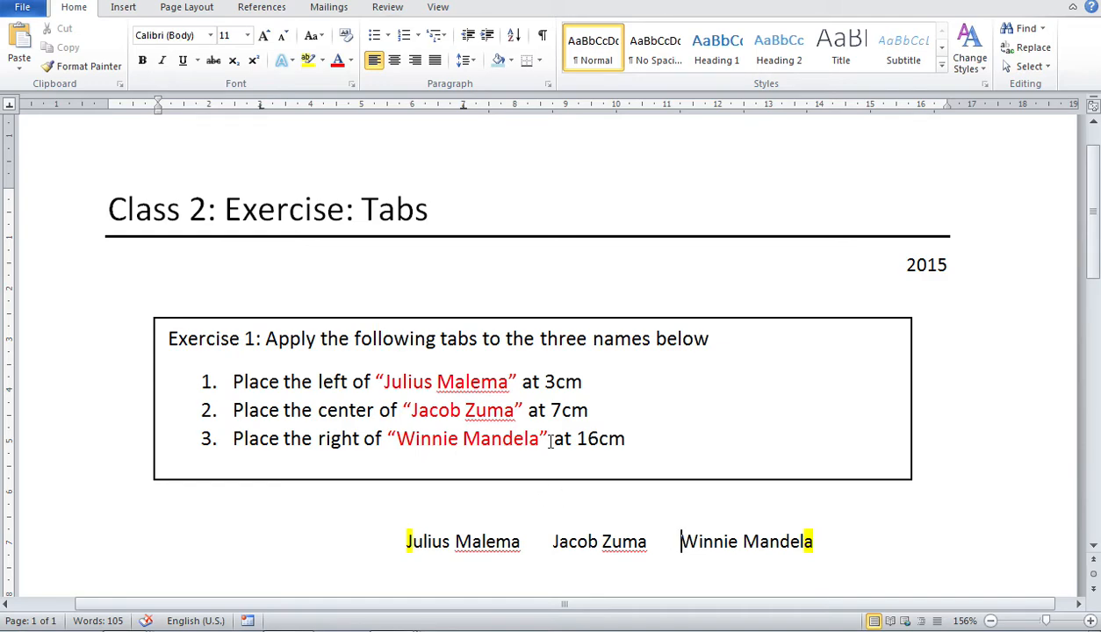
pyautogui.click(10, 105)
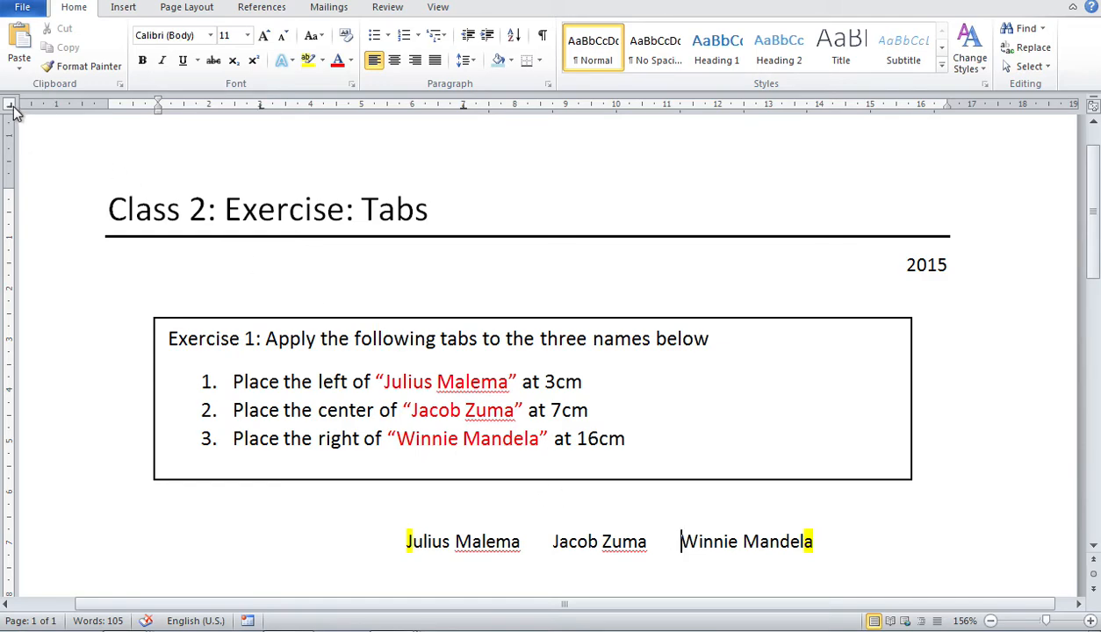
pyautogui.click(922, 106)
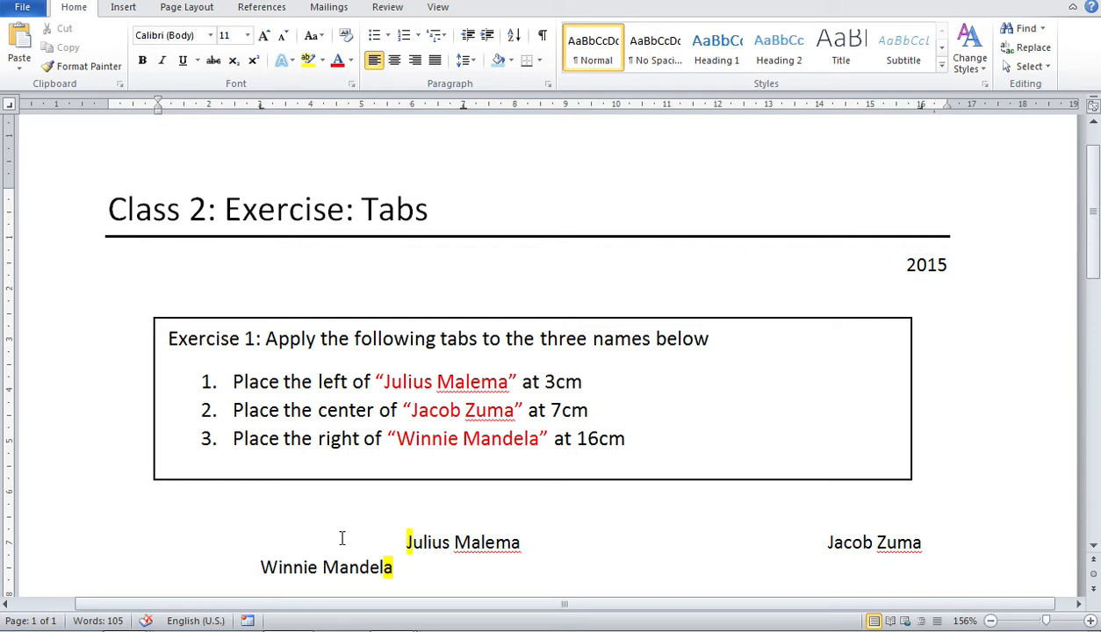
# Show the formatting marks and delete the extra tab character before the first of the three names.
pyautogui.click(542, 37)
pyautogui.click(246, 544)
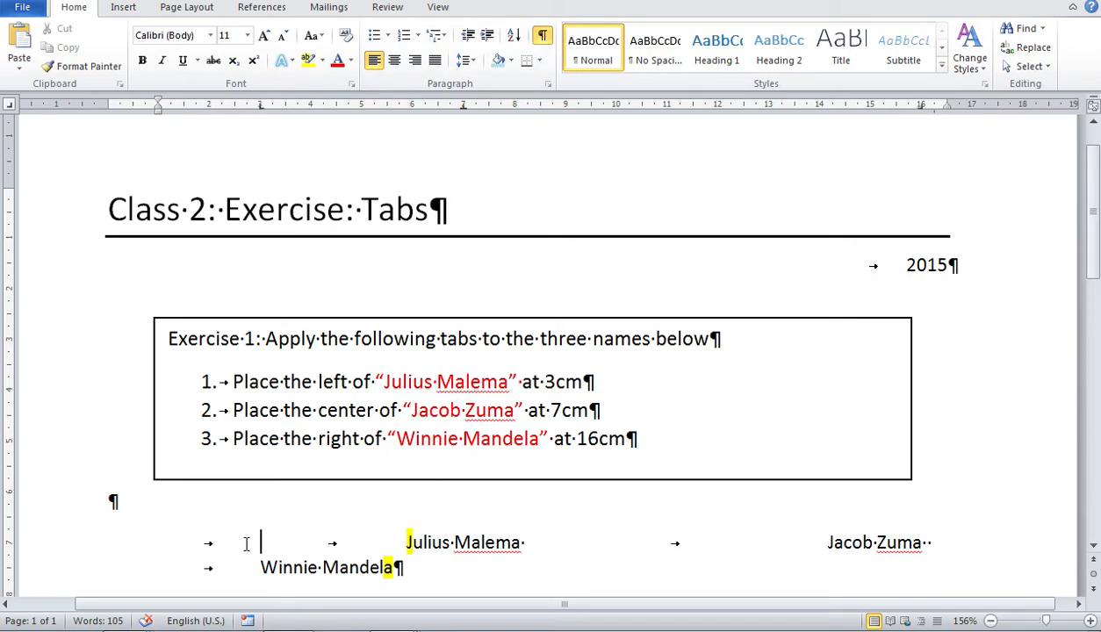
pyautogui.press('BackSpace')
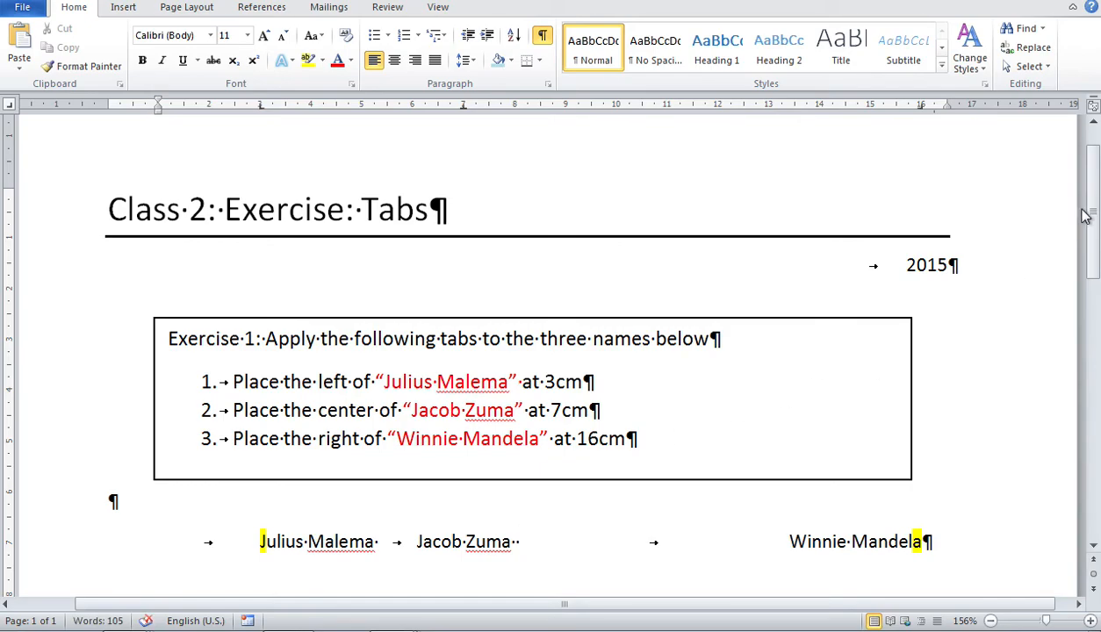
# Insert the filler text "sdfdsfsdfsdfsf" within the third name's first word to test its right tab alignment.
pyautogui.moveTo(1094, 172); pyautogui.dragTo(1096, 288)
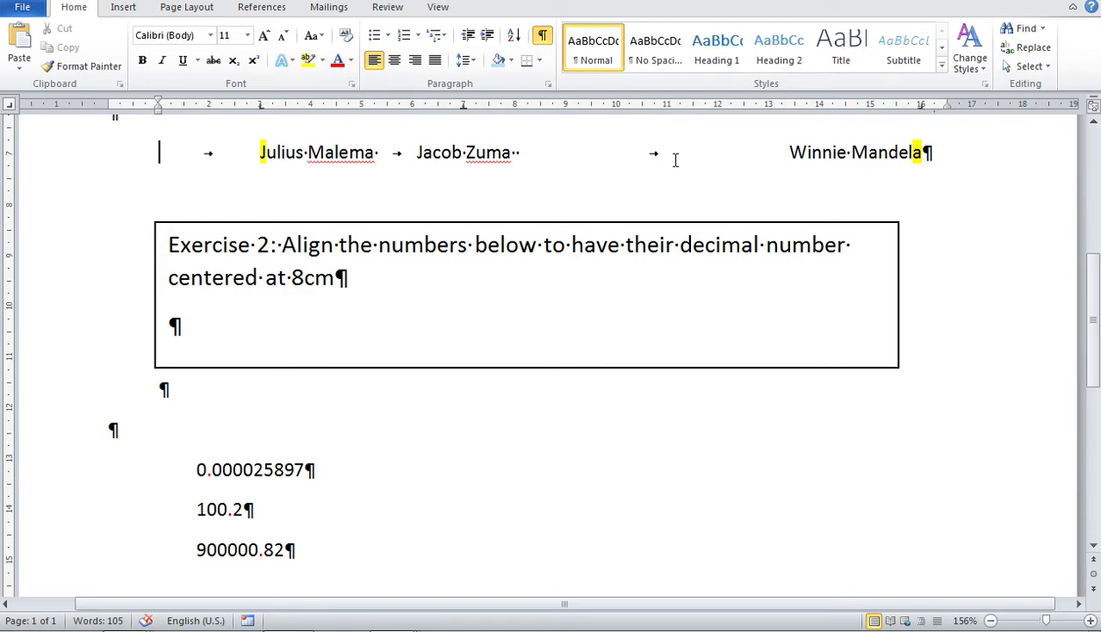
pyautogui.click(824, 148)
pyautogui.write('sdfdsfsdfsdf')
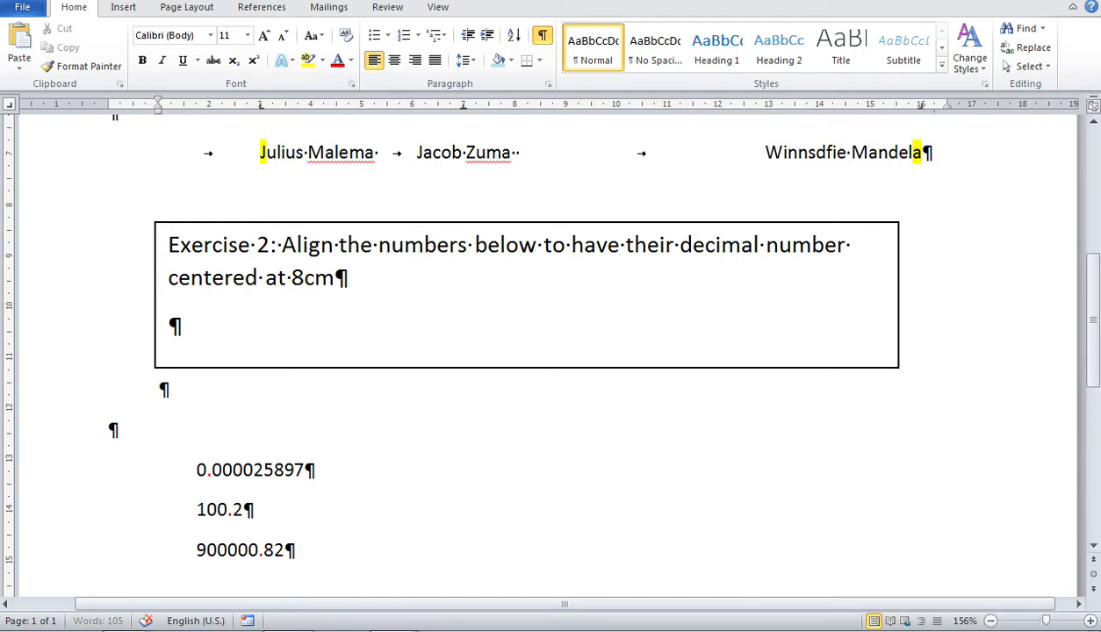
pyautogui.write('sf')
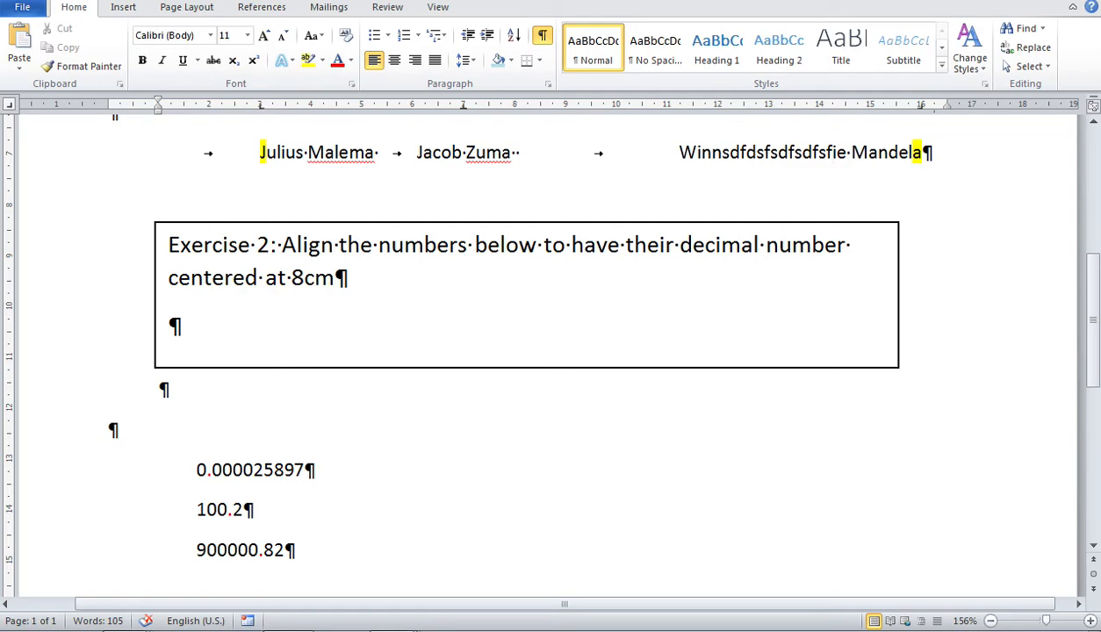
# Highlight the three decimal numbers below Exercise 2, hide the formatting marks, and place the cursor before the first number.
pyautogui.moveTo(1092, 294); pyautogui.dragTo(1096, 330)
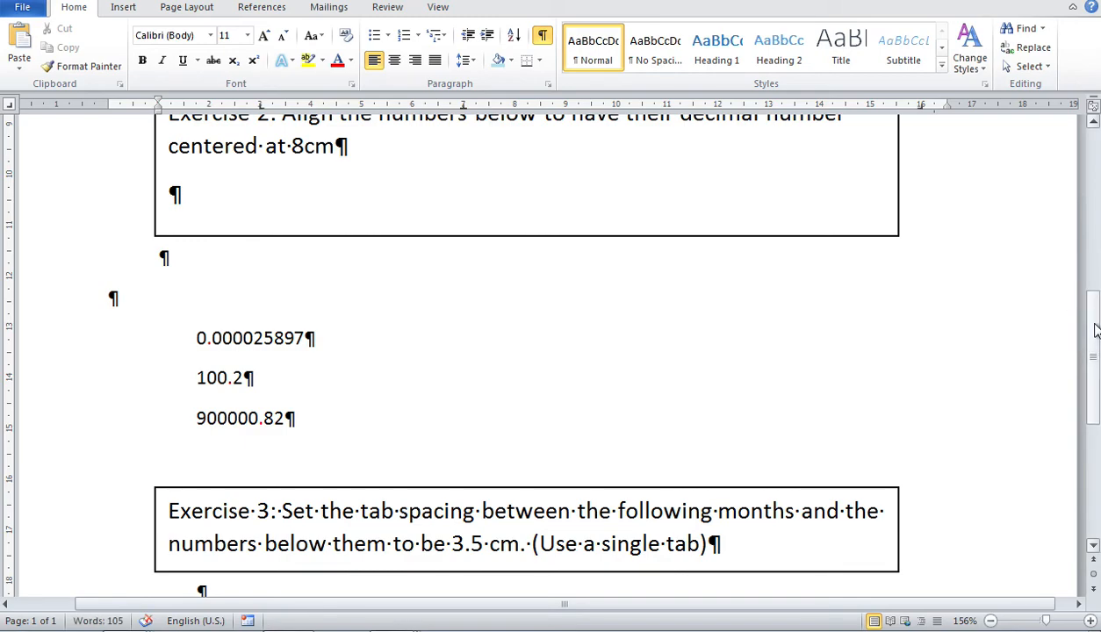
pyautogui.click(300, 426)
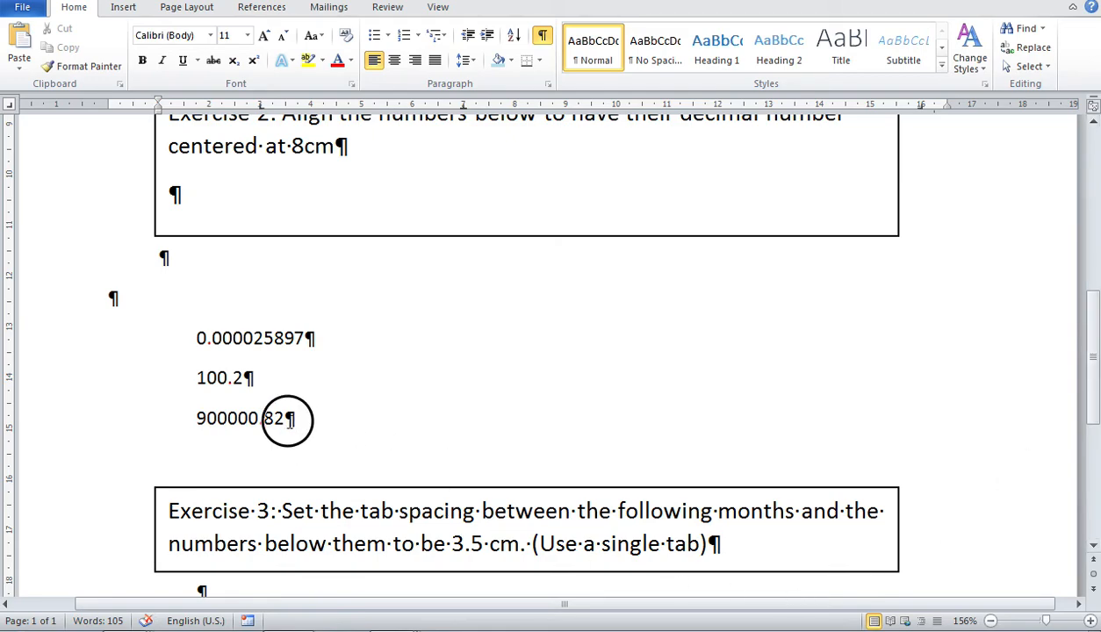
pyautogui.moveTo(299, 426); pyautogui.dragTo(197, 337)
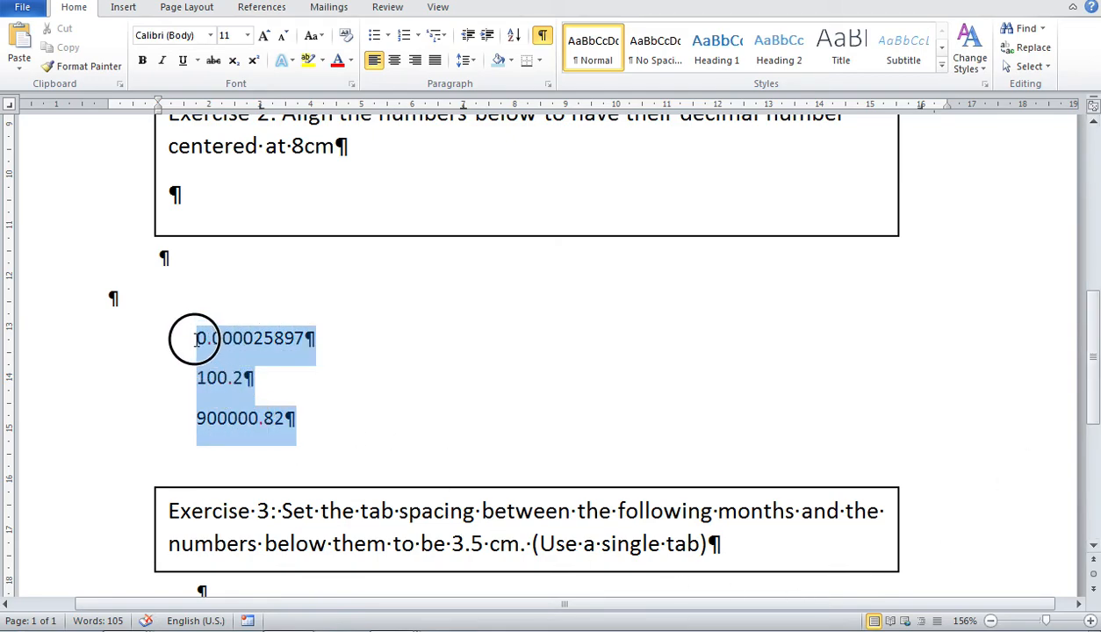
pyautogui.click(544, 36)
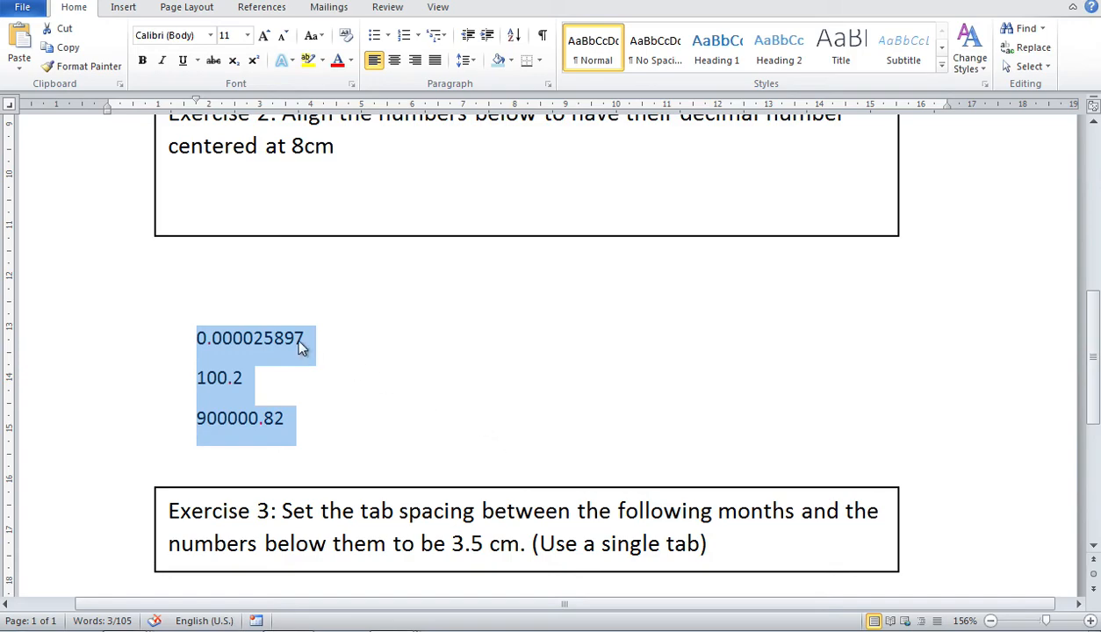
pyautogui.click(199, 336)
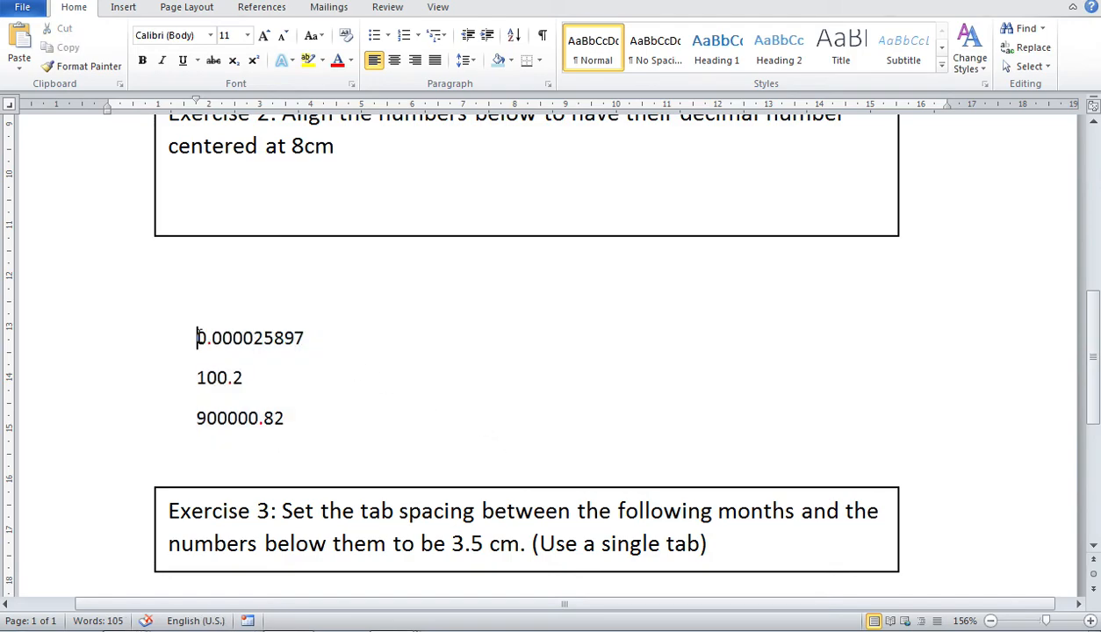
# Replace the space and tab between 1002 and 500 below Exercise 3 with a single tab.
pyautogui.moveTo(1093, 338); pyautogui.dragTo(1095, 409)
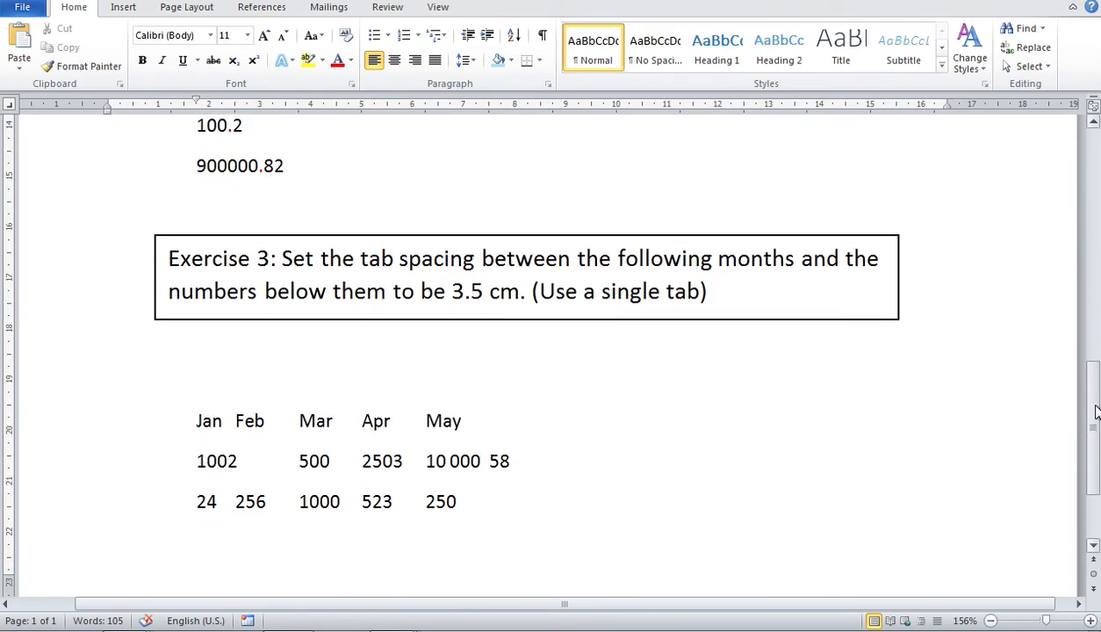
pyautogui.click(298, 461)
pyautogui.press('BackSpace')
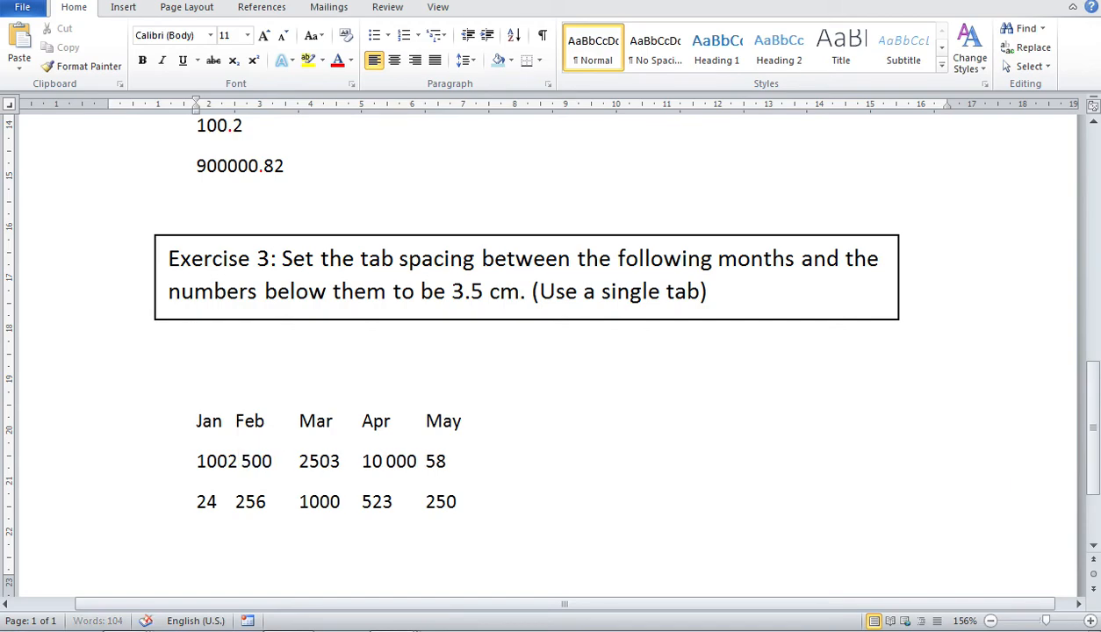
pyautogui.press('BackSpace')
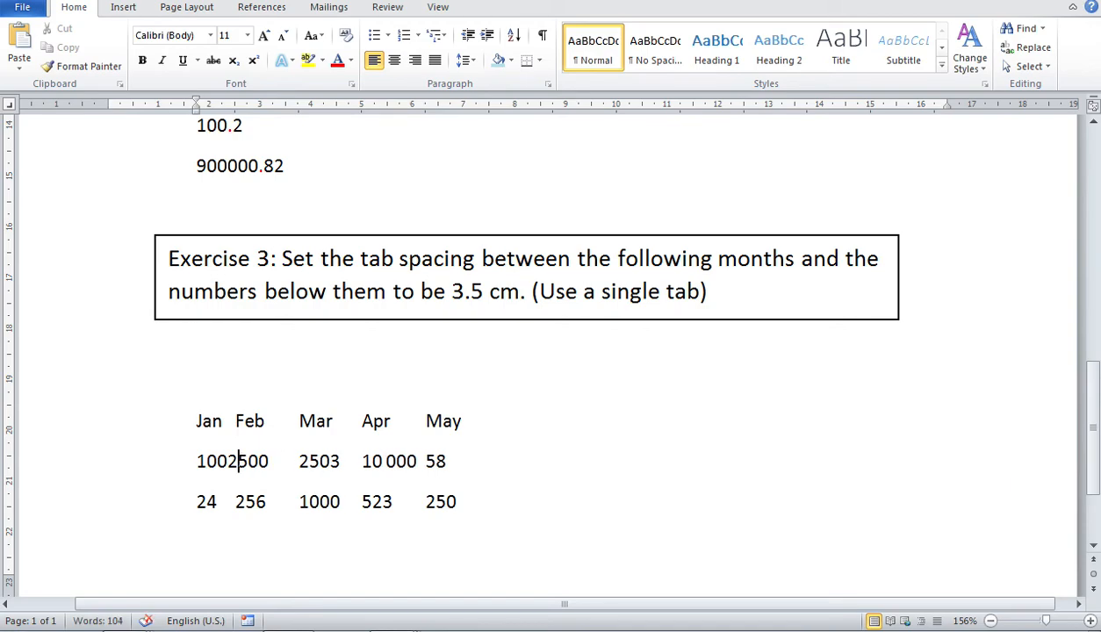
pyautogui.press('Tab')
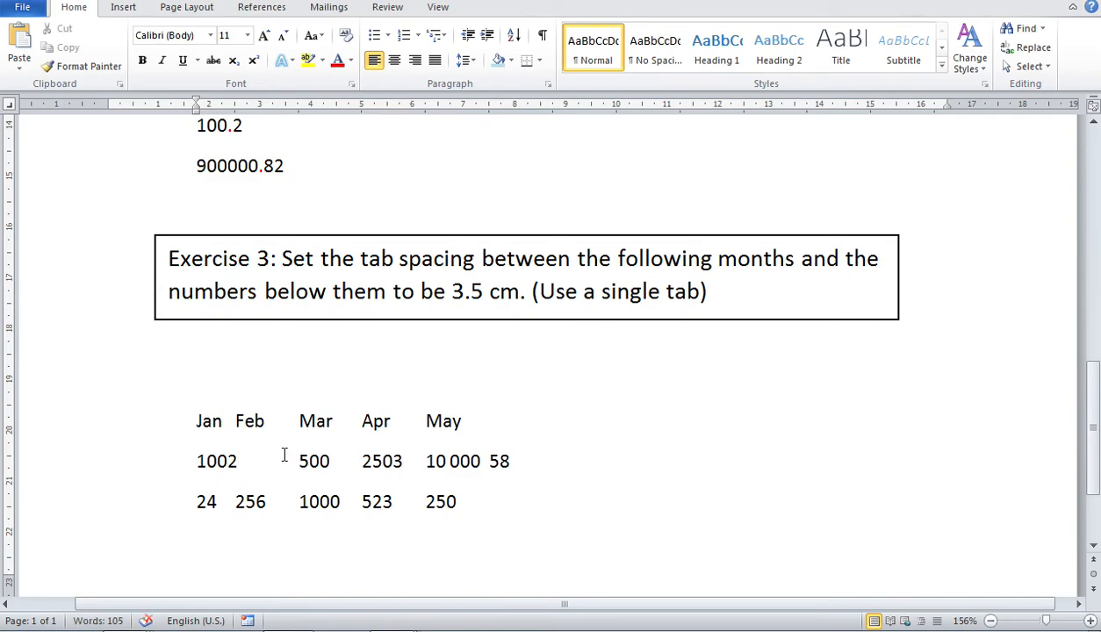
# Highlight the required 3.5 cm spacing in the Exercise 3 instructions.
pyautogui.click(533, 350)
pyautogui.moveTo(450, 292); pyautogui.dragTo(516, 297)
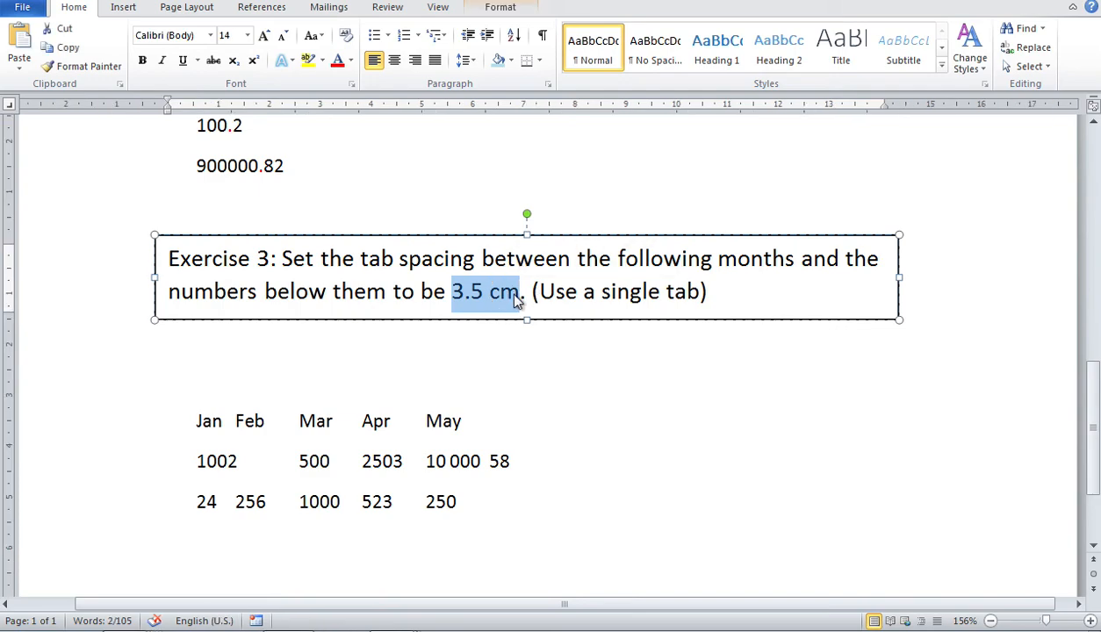